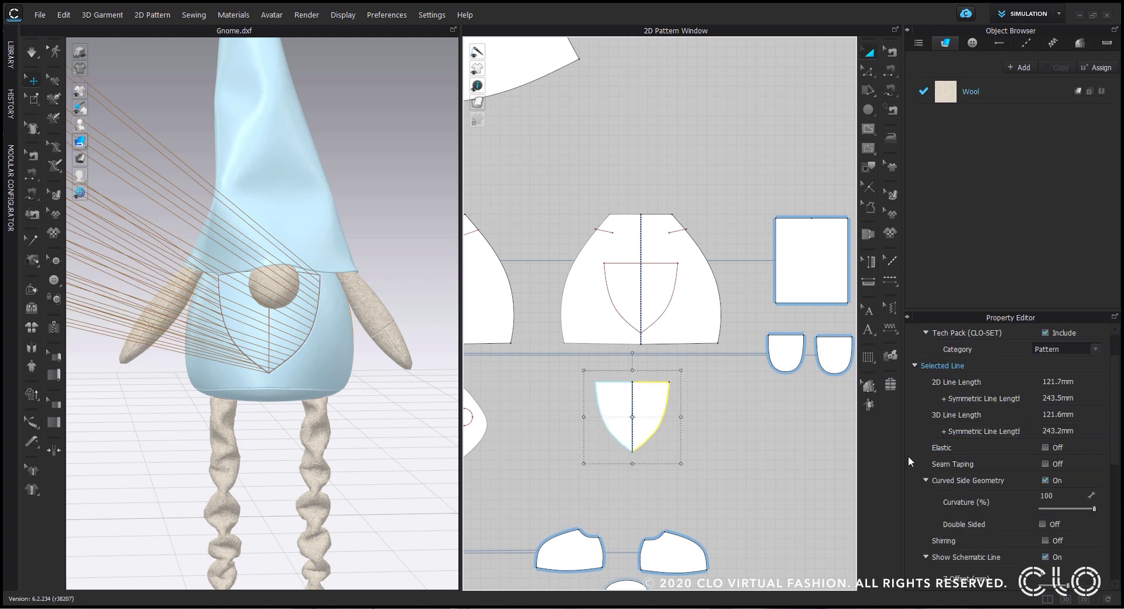
Step: Set the beard pattern's particle distance to 5 mm and its additional collision thickness to 1 mm
{"action": "left_click", "coordinate": [1065, 404]}
{"action": "type", "text": "5"}
{"action": "key", "text": "Return"}
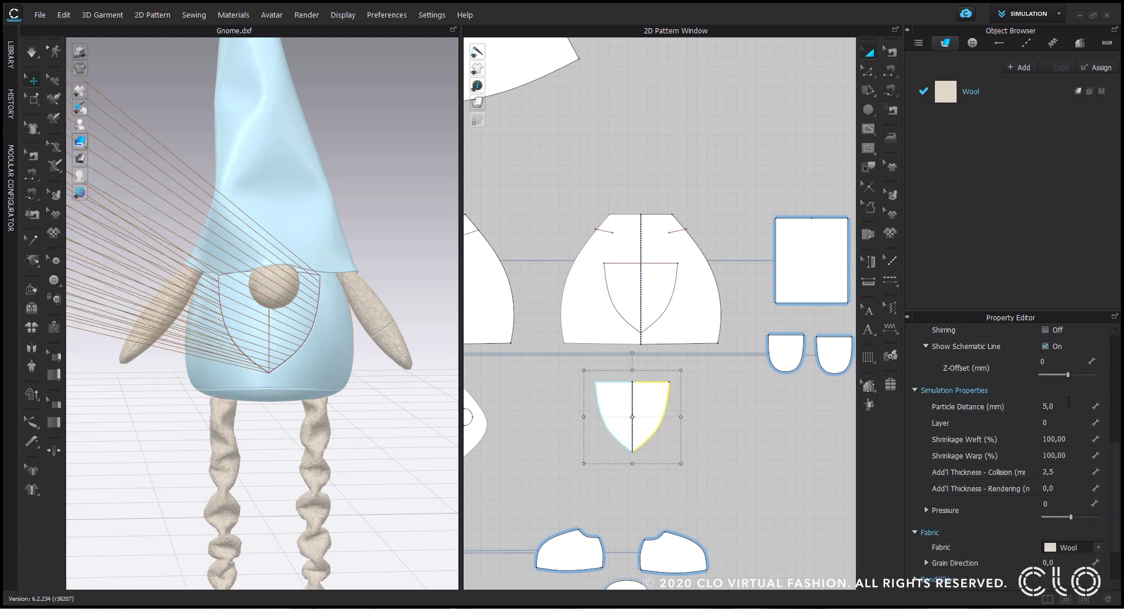
{"action": "left_click", "coordinate": [1059, 472]}
{"action": "type", "text": "1"}
{"action": "key", "text": "Return"}
{"action": "scroll", "coordinate": [203, 340], "scroll_direction": "down", "scroll_amount": 4}
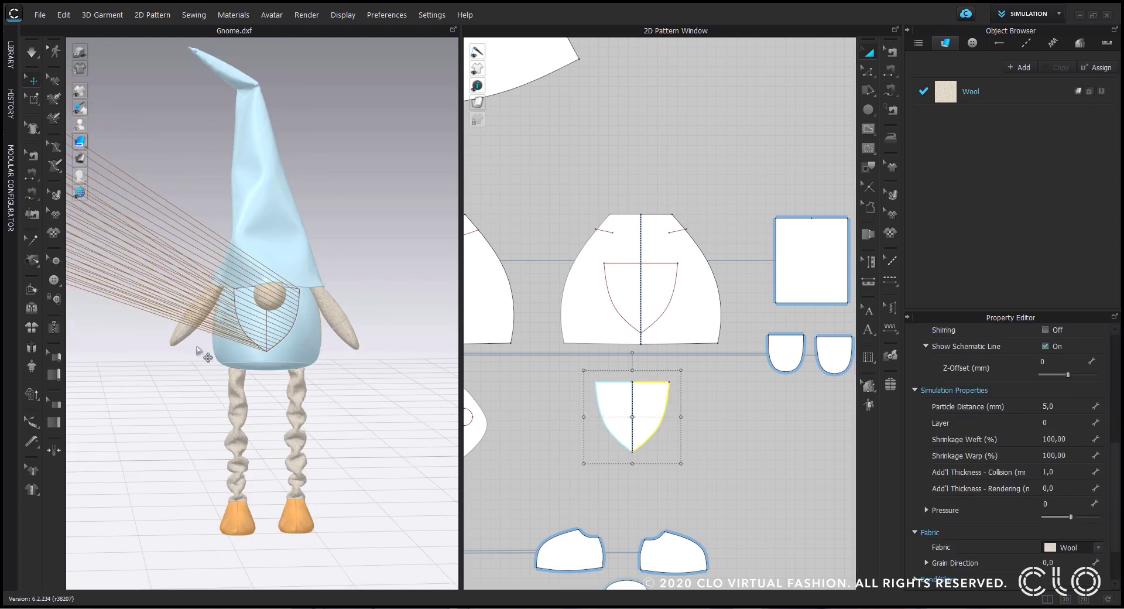
Step: Place the beard piece over its matching outline on the front of the gnome's body in 3D
{"action": "scroll", "coordinate": [202, 340], "scroll_direction": "down", "scroll_amount": 4}
{"action": "middle_click_drag", "start_coordinate": [203, 340], "coordinate": [263, 388]}
{"action": "right_click", "coordinate": [121, 267]}
{"action": "left_click", "coordinate": [190, 294]}
{"action": "right_click_drag", "start_coordinate": [194, 299], "coordinate": [234, 328]}
{"action": "scroll", "coordinate": [235, 327], "scroll_direction": "up", "scroll_amount": 3}
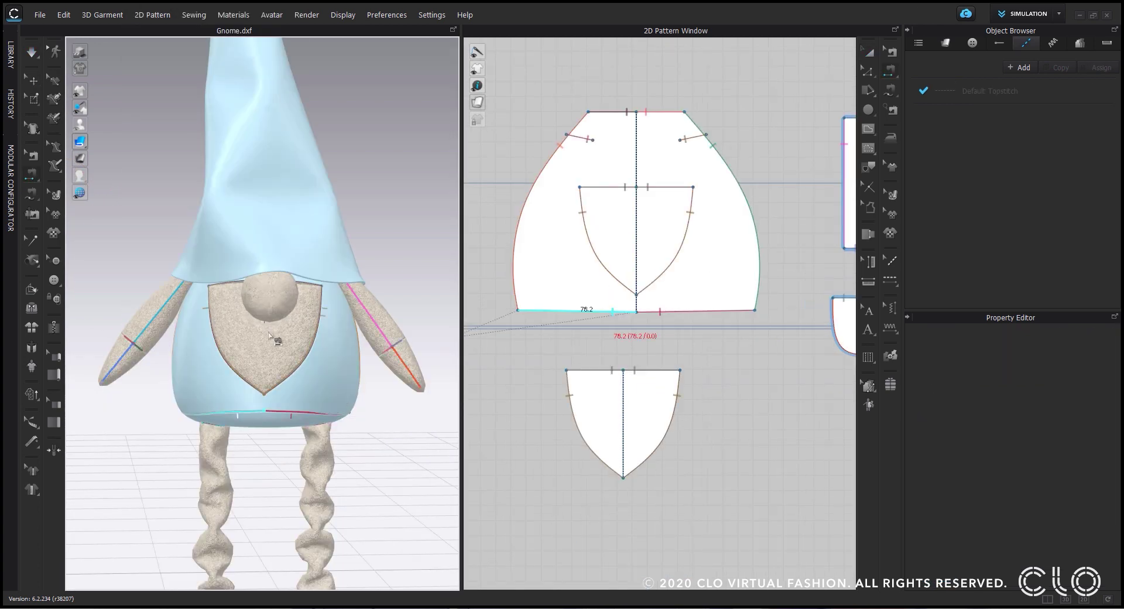
{"action": "key", "text": "a"}
{"action": "left_click", "coordinate": [270, 338]}
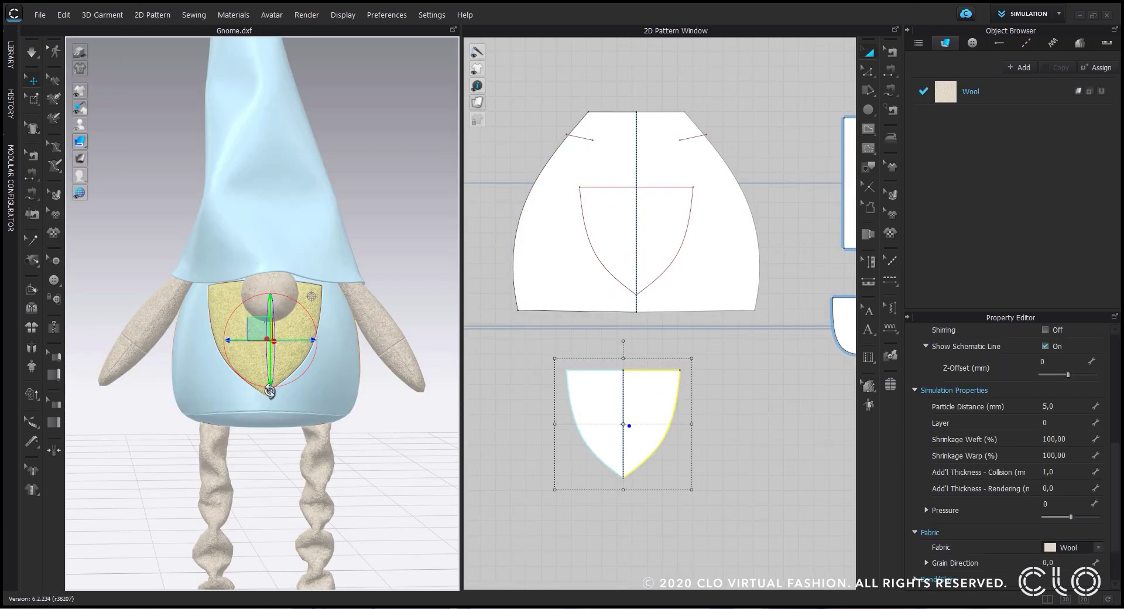
{"action": "right_click_drag", "start_coordinate": [413, 390], "coordinate": [398, 388]}
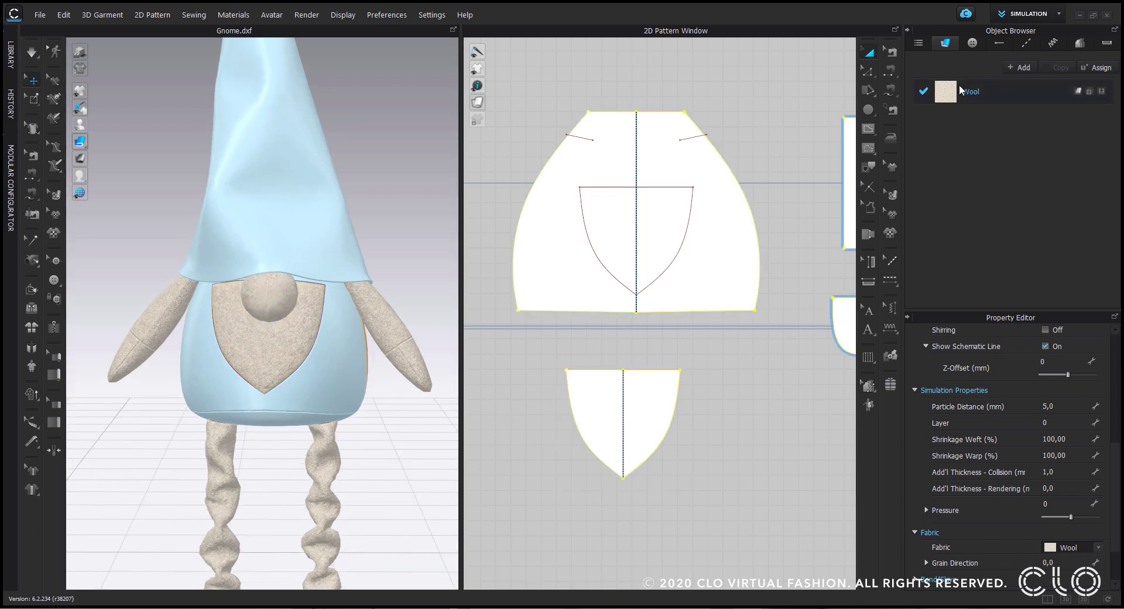
Step: Duplicate the Wool fabric and assign the copy to the beard pattern
{"action": "left_click", "coordinate": [959, 84]}
{"action": "left_click", "coordinate": [1054, 66]}
{"action": "left_click_drag", "start_coordinate": [949, 122], "coordinate": [647, 411]}
Step: Set the front material type of the Wool Copy 1 fabric to Fur (Render Only)
{"action": "left_click", "coordinate": [1018, 122]}
{"action": "scroll", "coordinate": [961, 413], "scroll_direction": "up", "scroll_amount": 2}
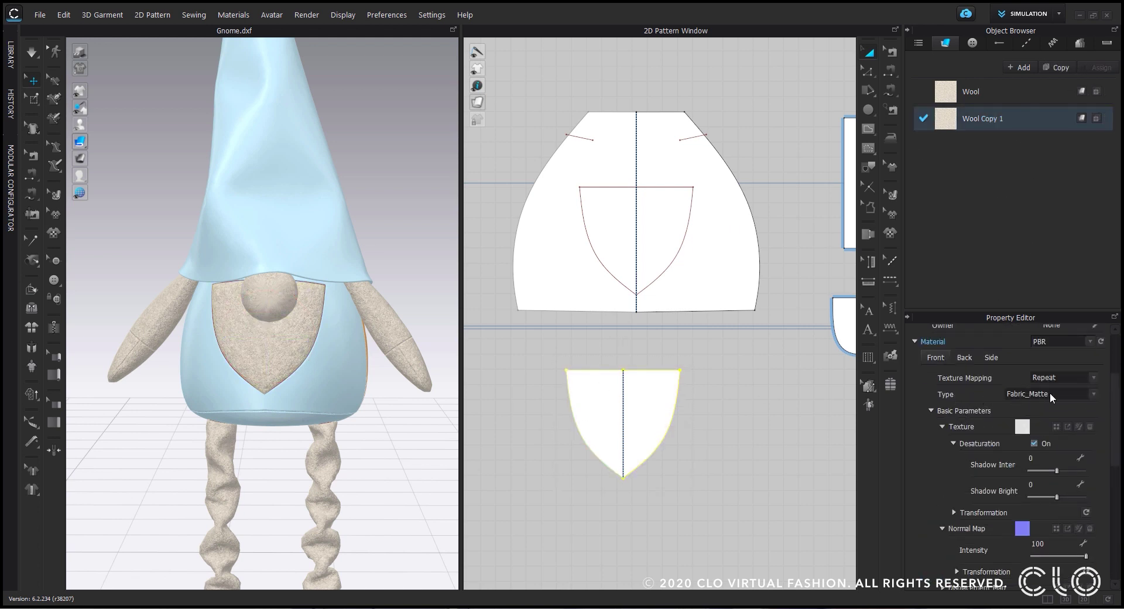
{"action": "left_click", "coordinate": [1050, 395]}
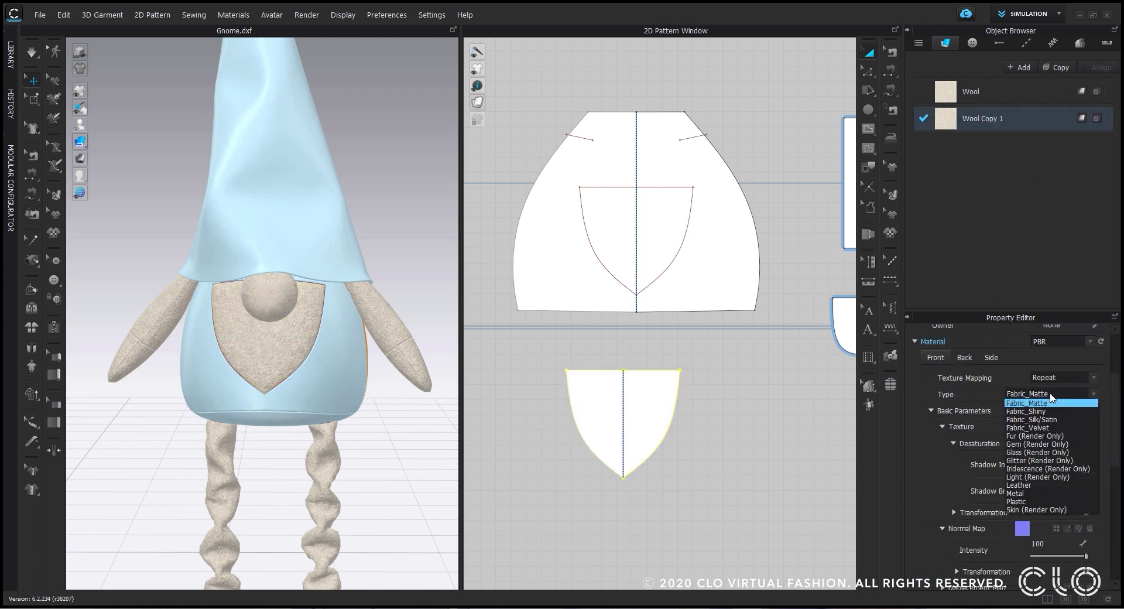
{"action": "left_click", "coordinate": [1050, 436]}
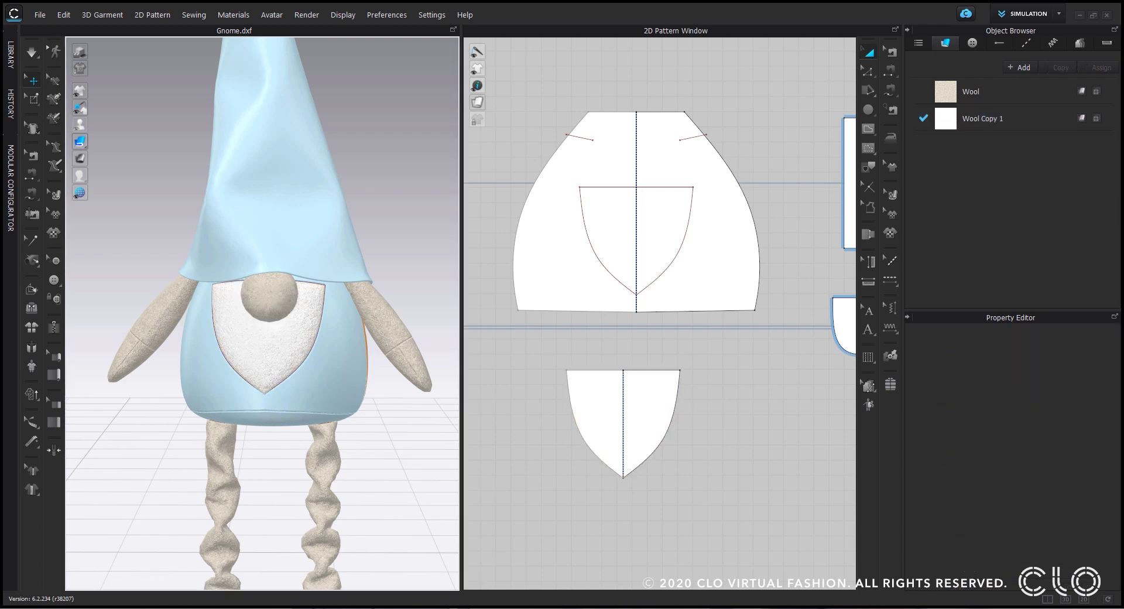
Step: Switch to the browser and review the CLO support article on fur parameters, gradation colour and shape settings
{"action": "key", "text": "alt+Tab"}
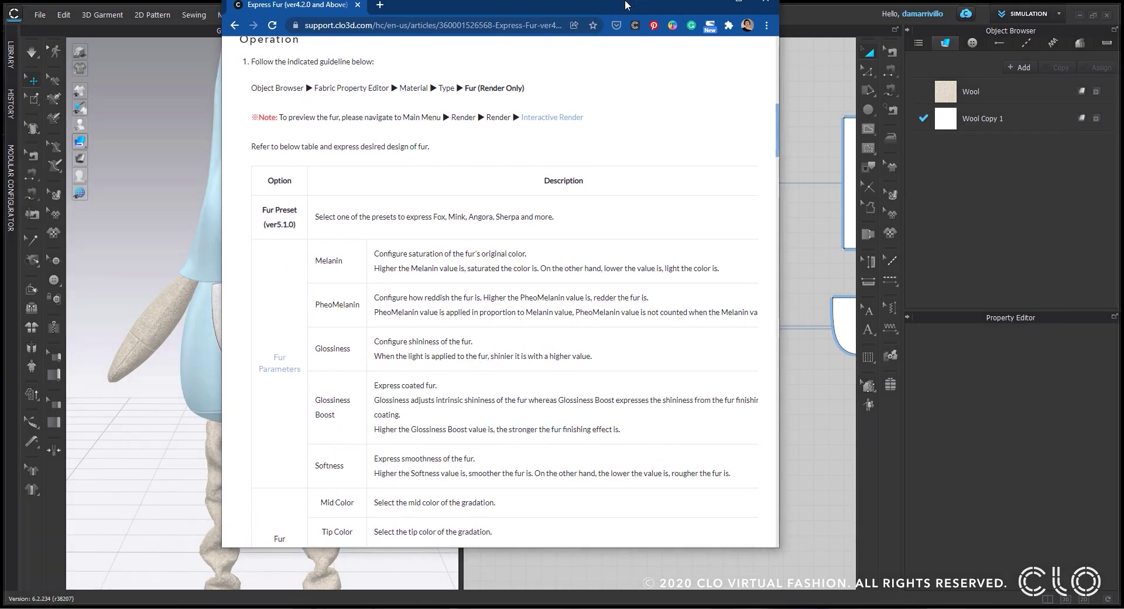
{"action": "double_click", "coordinate": [588, 78]}
{"action": "scroll", "coordinate": [284, 333], "scroll_direction": "up", "scroll_amount": 10}
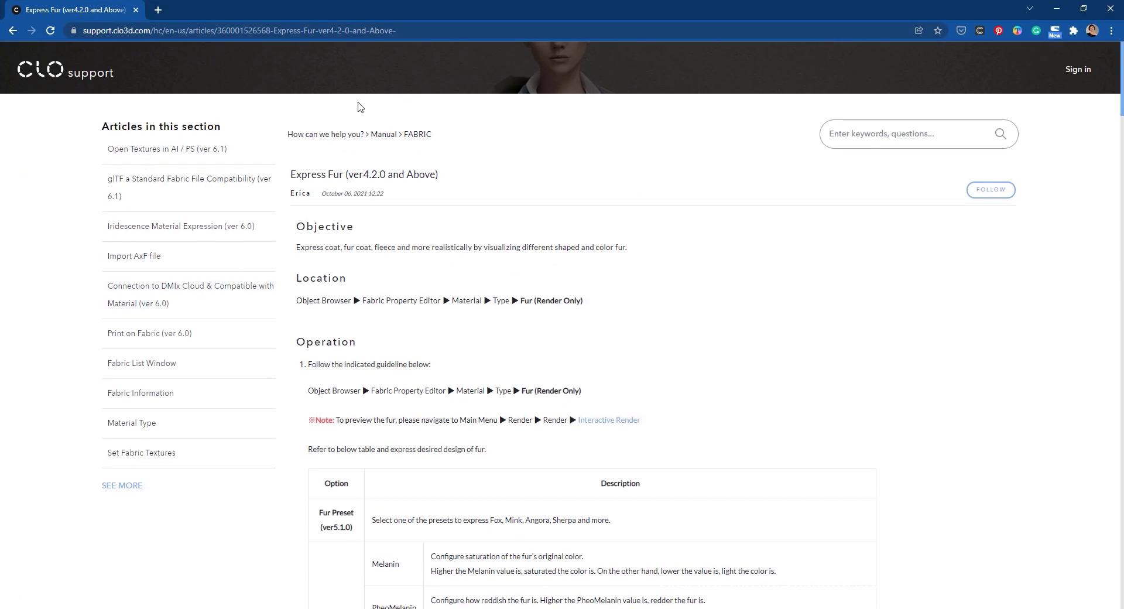
{"action": "scroll", "coordinate": [673, 403], "scroll_direction": "down", "scroll_amount": 2}
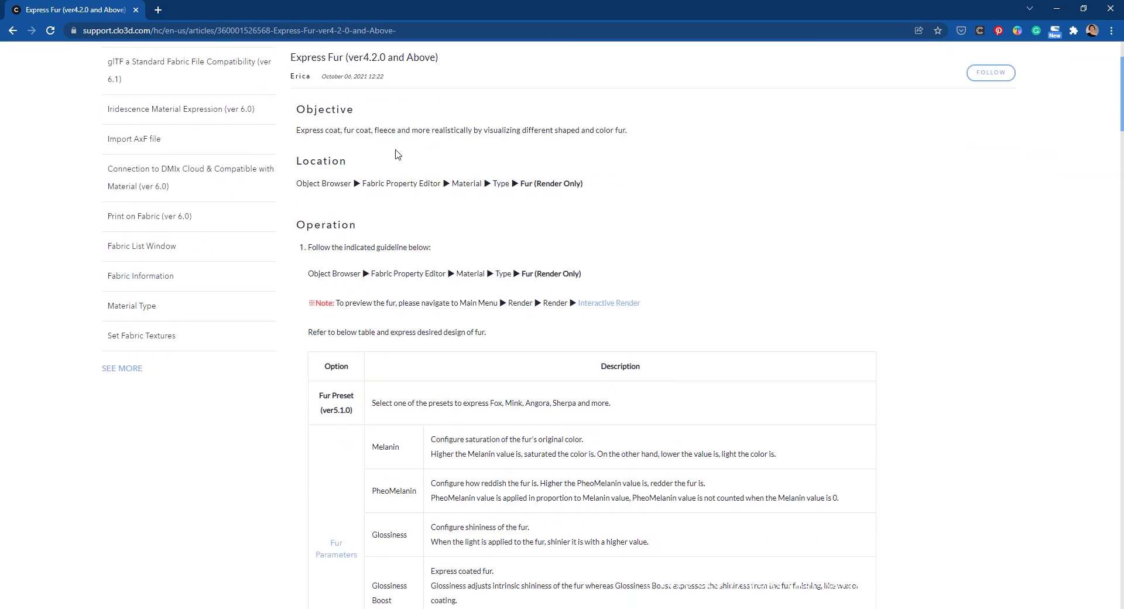
{"action": "scroll", "coordinate": [723, 497], "scroll_direction": "down", "scroll_amount": 4}
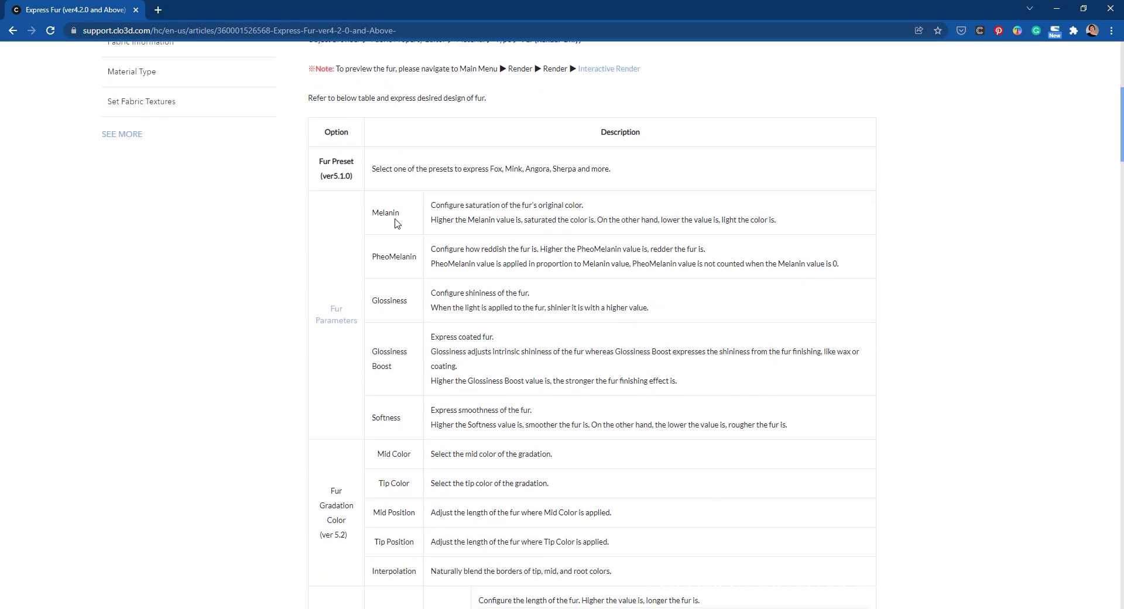
{"action": "scroll", "coordinate": [386, 385], "scroll_direction": "down", "scroll_amount": 4}
{"action": "scroll", "coordinate": [595, 271], "scroll_direction": "down", "scroll_amount": 5}
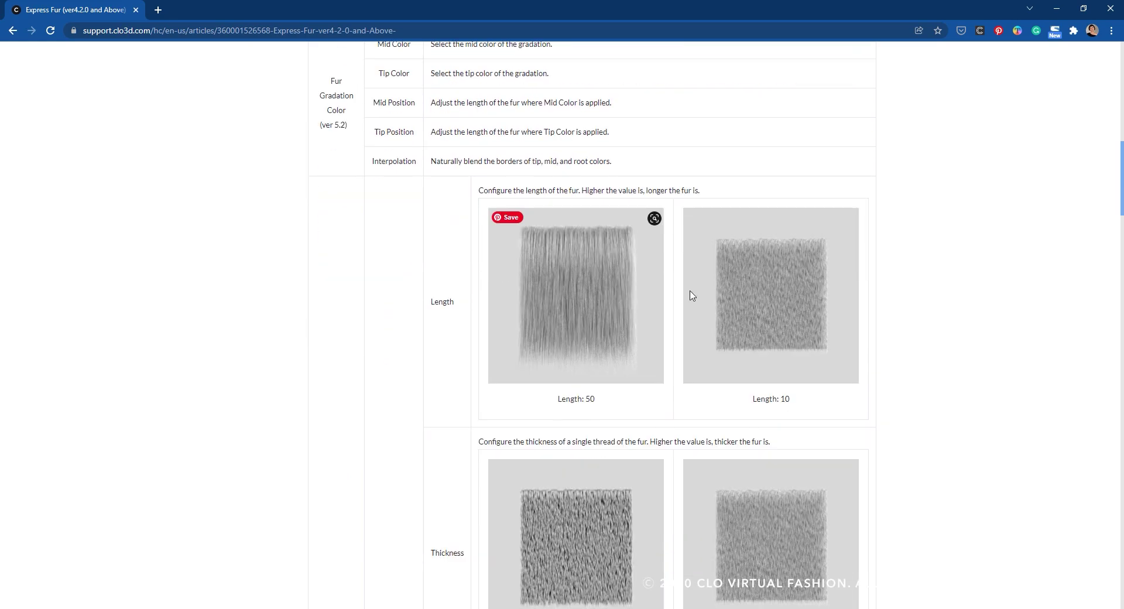
{"action": "scroll", "coordinate": [284, 512], "scroll_direction": "down", "scroll_amount": 18}
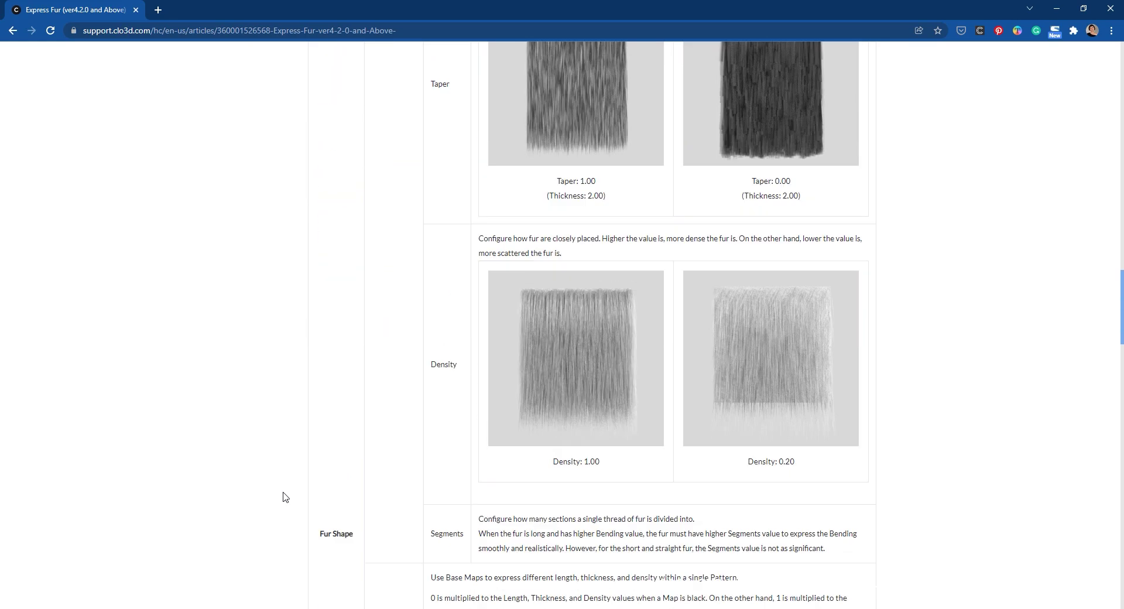
{"action": "scroll", "coordinate": [331, 478], "scroll_direction": "down", "scroll_amount": 18}
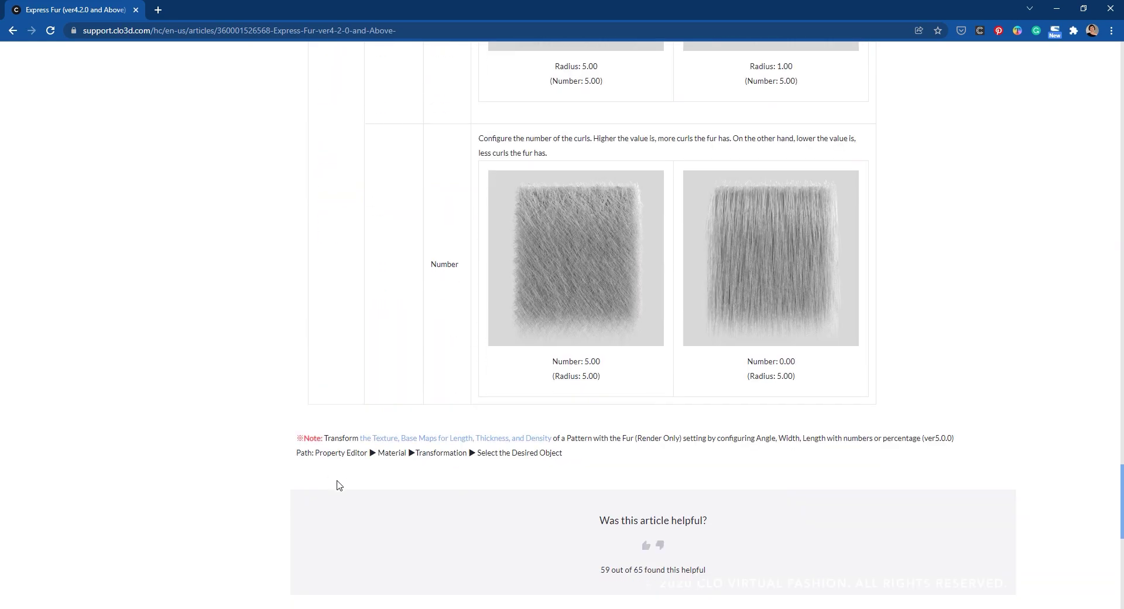
{"action": "scroll", "coordinate": [337, 481], "scroll_direction": "up", "scroll_amount": 13}
{"action": "scroll", "coordinate": [339, 484], "scroll_direction": "up", "scroll_amount": 20}
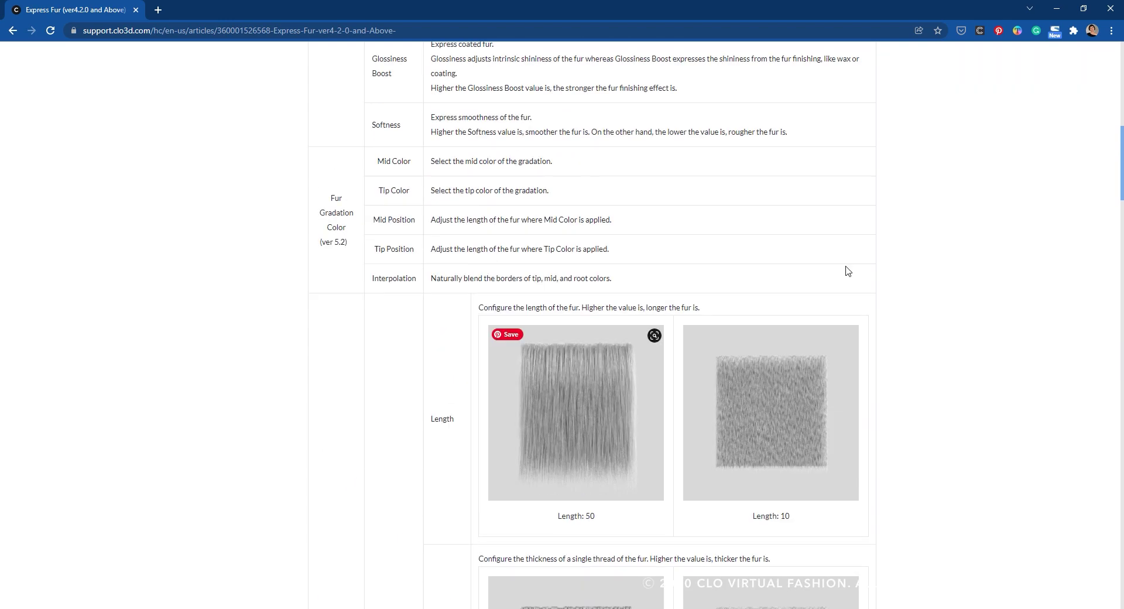
{"action": "left_click", "coordinate": [1057, 9]}
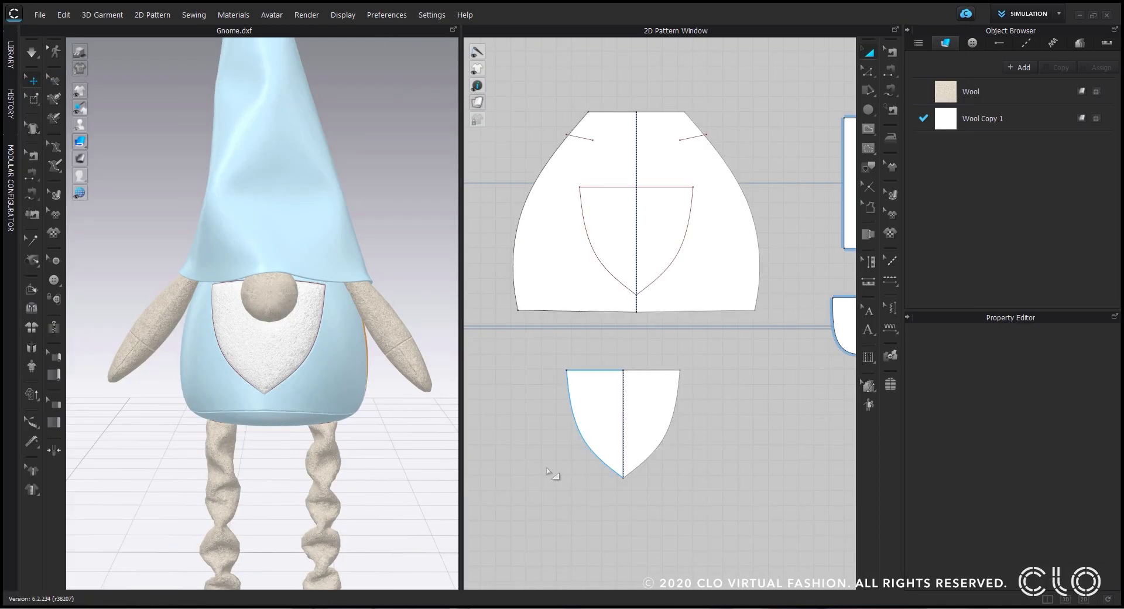
Step: Open the render window and start an interactive render of the gnome
{"action": "left_click", "coordinate": [306, 14]}
{"action": "left_click", "coordinate": [328, 37]}
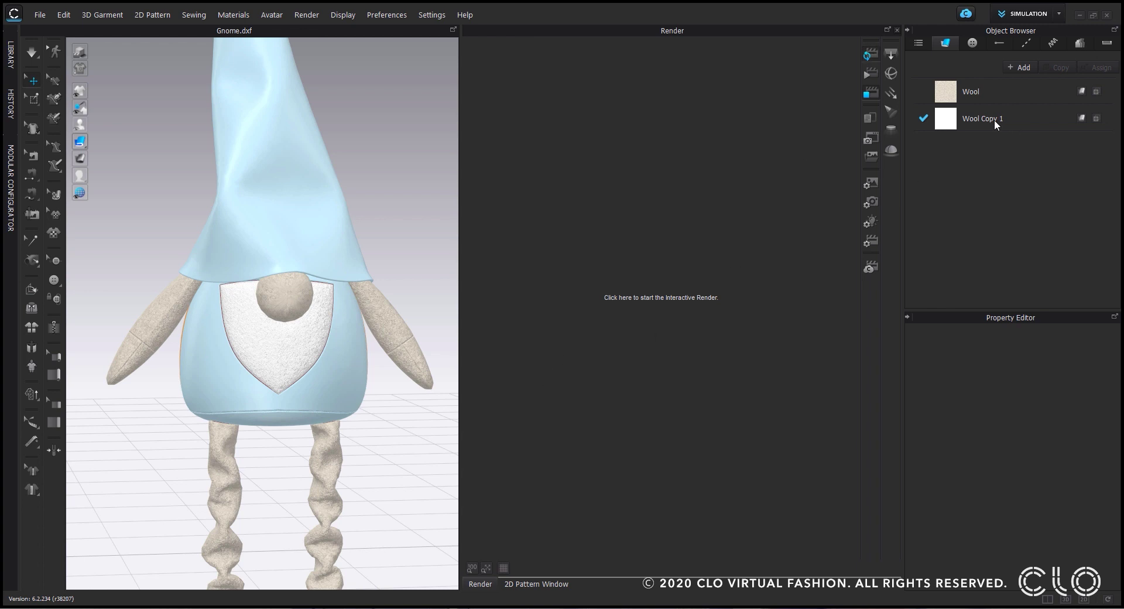
Step: Turn off texture desaturation for the Wool fabric
{"action": "left_click", "coordinate": [1028, 93]}
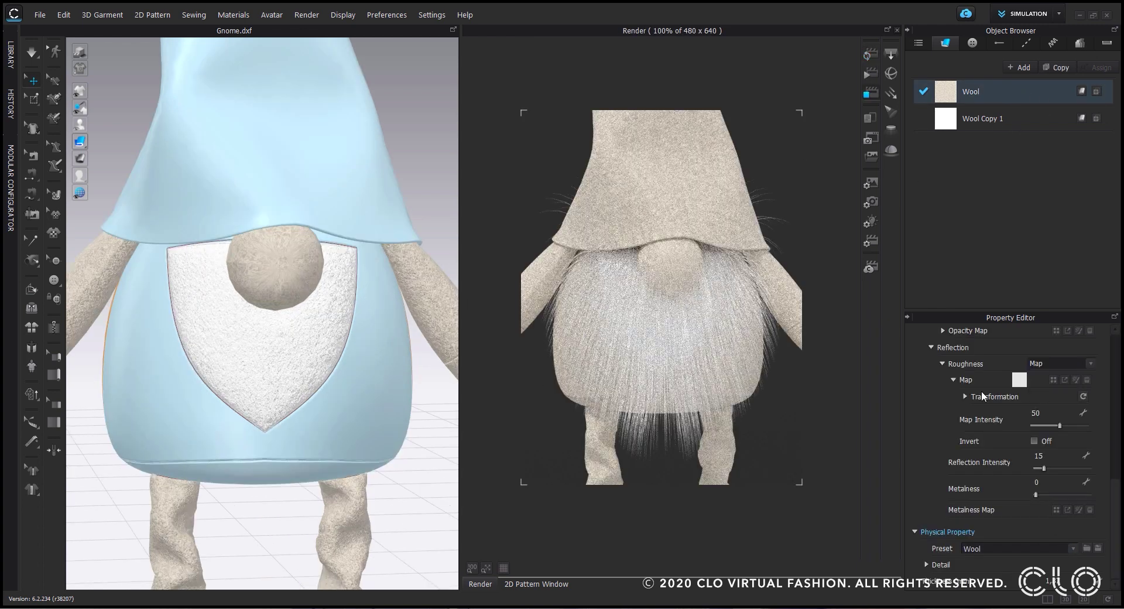
{"action": "scroll", "coordinate": [953, 405], "scroll_direction": "up", "scroll_amount": 10}
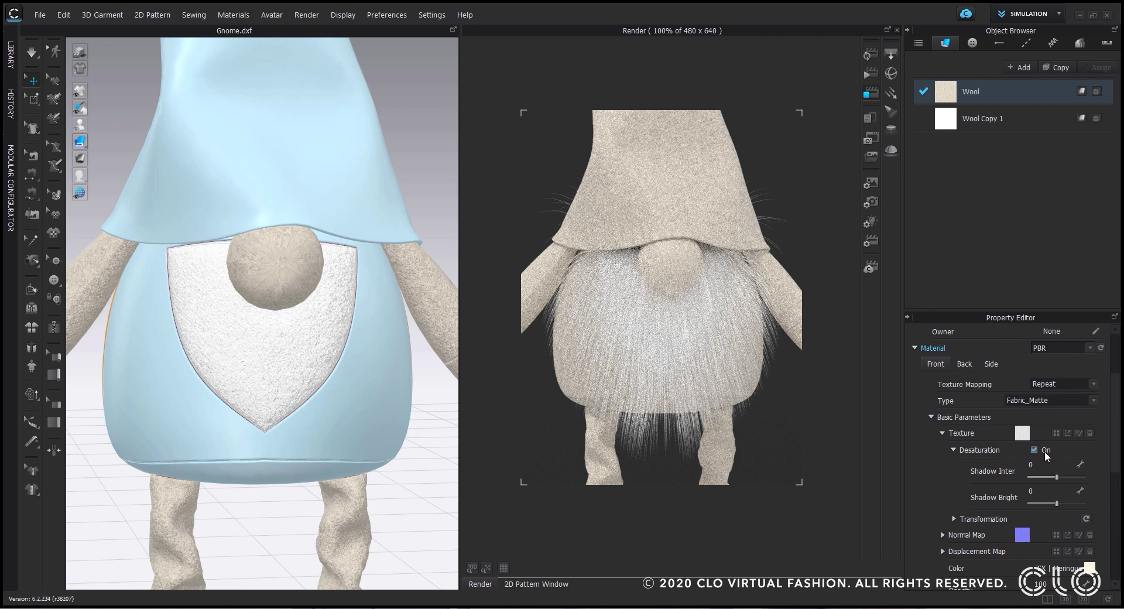
{"action": "left_click", "coordinate": [1036, 450]}
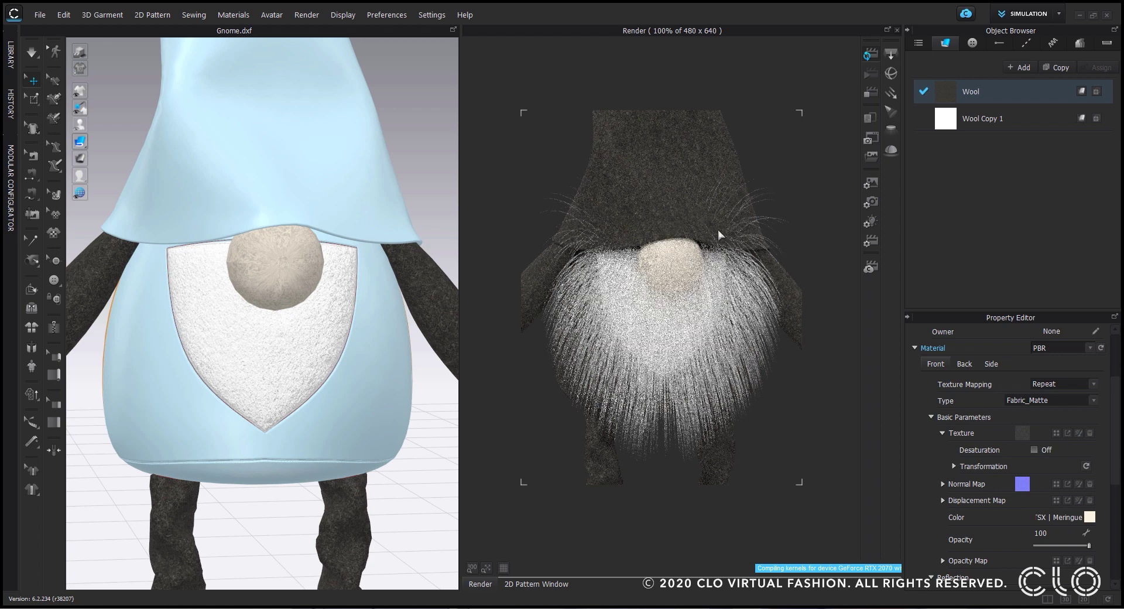
Step: For the back of Wool Copy 1, stop using the front material and set the type to Fabric_Matte
{"action": "left_click", "coordinate": [959, 115]}
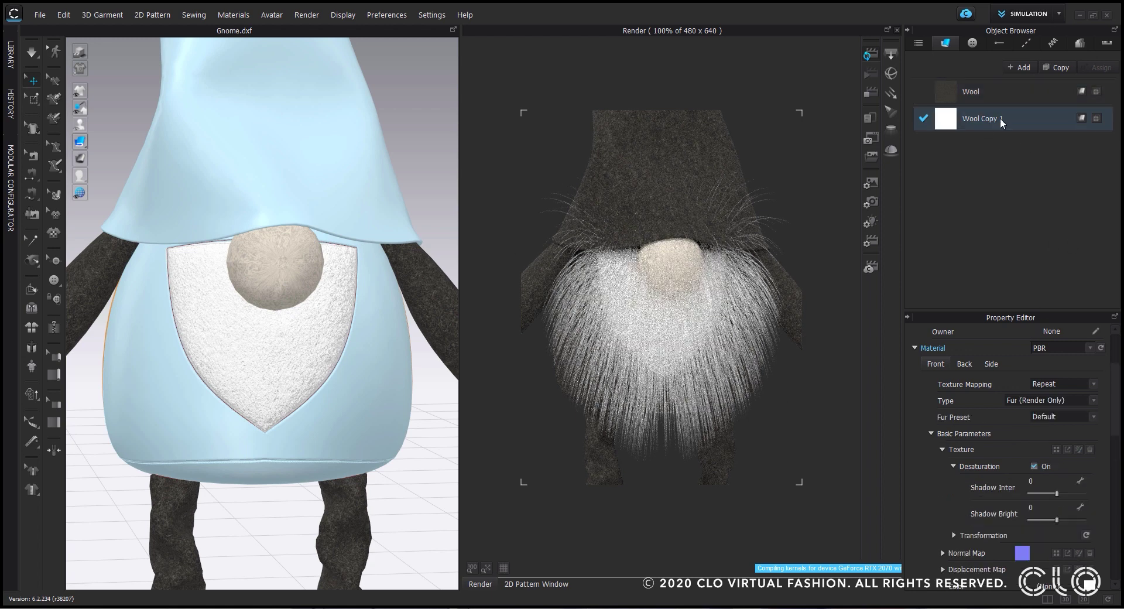
{"action": "left_click", "coordinate": [965, 365]}
{"action": "left_click", "coordinate": [1047, 386]}
{"action": "left_click", "coordinate": [1054, 433]}
{"action": "left_click", "coordinate": [1046, 443]}
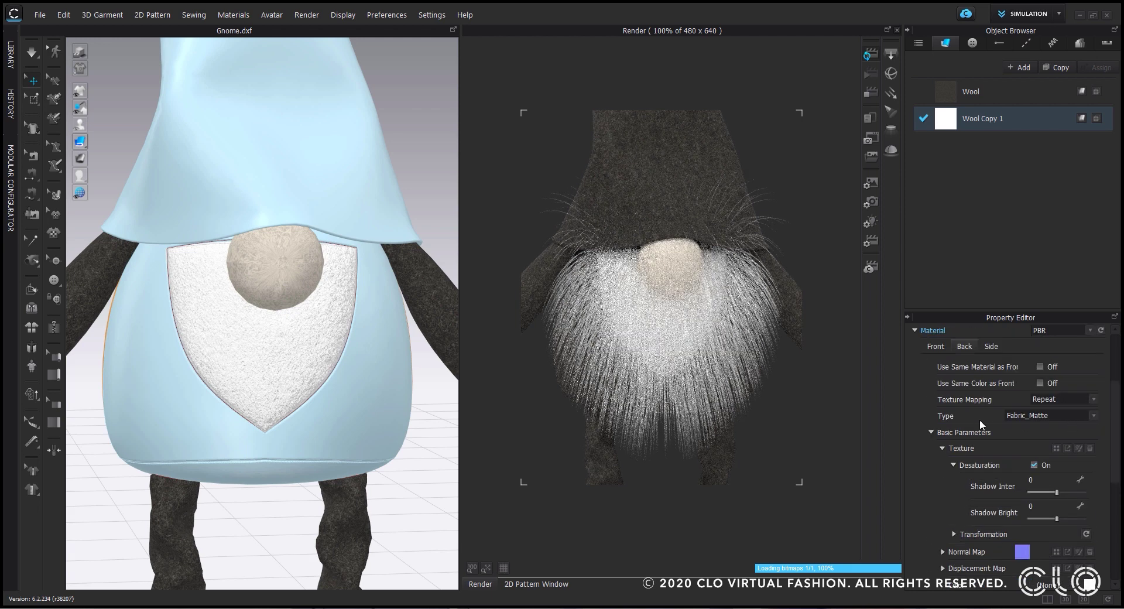
Step: For the side of Wool Copy 1, stop using the front material and choose a non-fur fabric type
{"action": "left_click", "coordinate": [992, 345]}
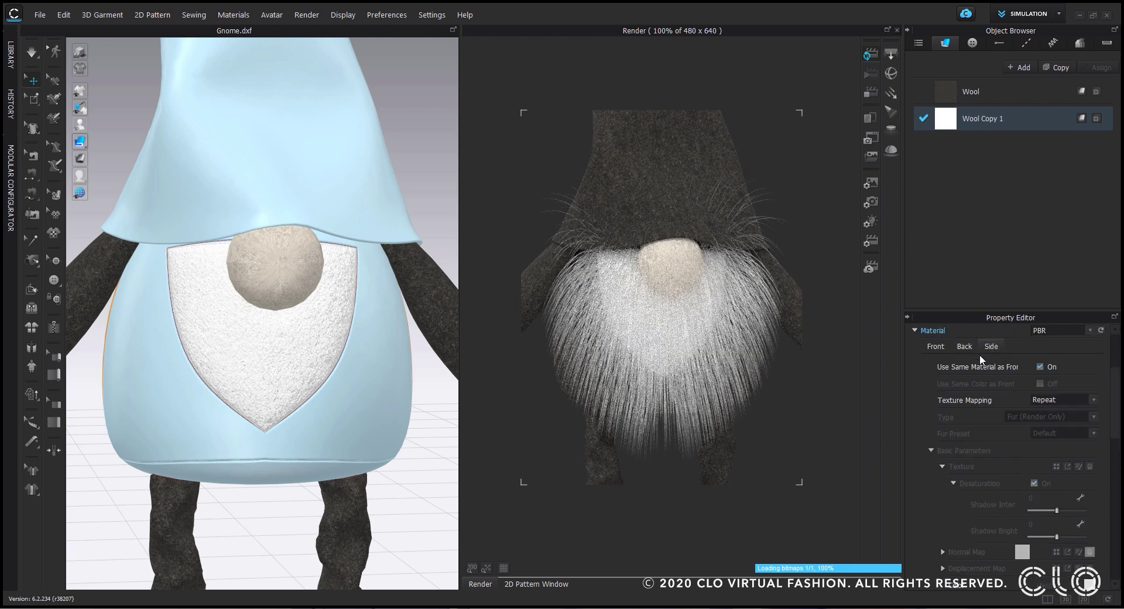
{"action": "left_click", "coordinate": [1042, 367]}
{"action": "left_click", "coordinate": [1038, 415]}
{"action": "left_click", "coordinate": [1063, 451]}
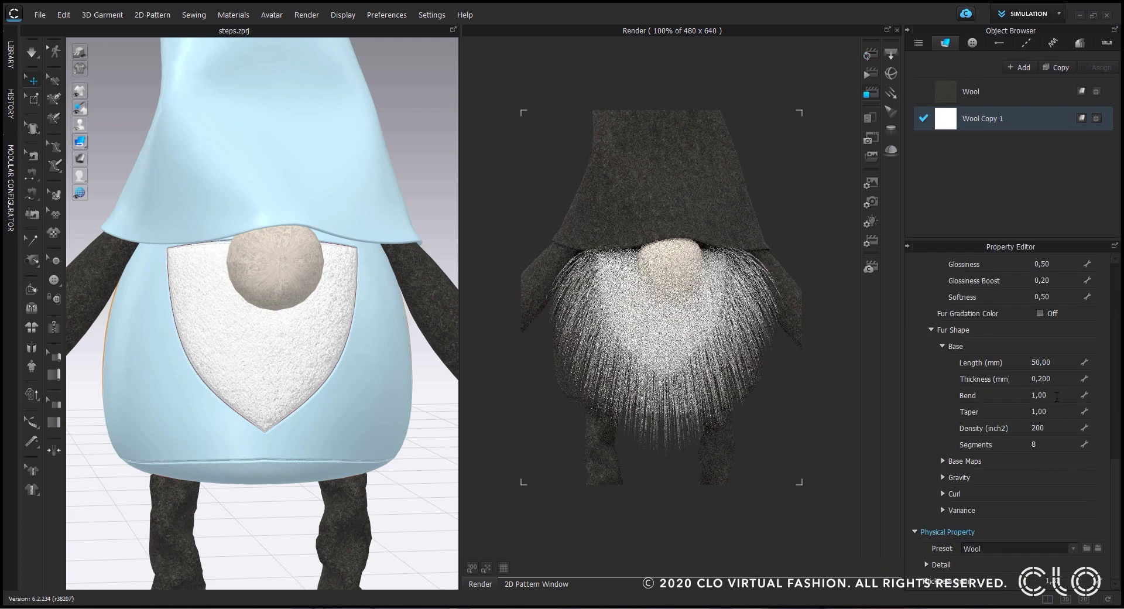
Step: Restart the interactive render and set the beard fur's base density to 800
{"action": "left_click", "coordinate": [1056, 396]}
{"action": "left_click", "coordinate": [868, 56]}
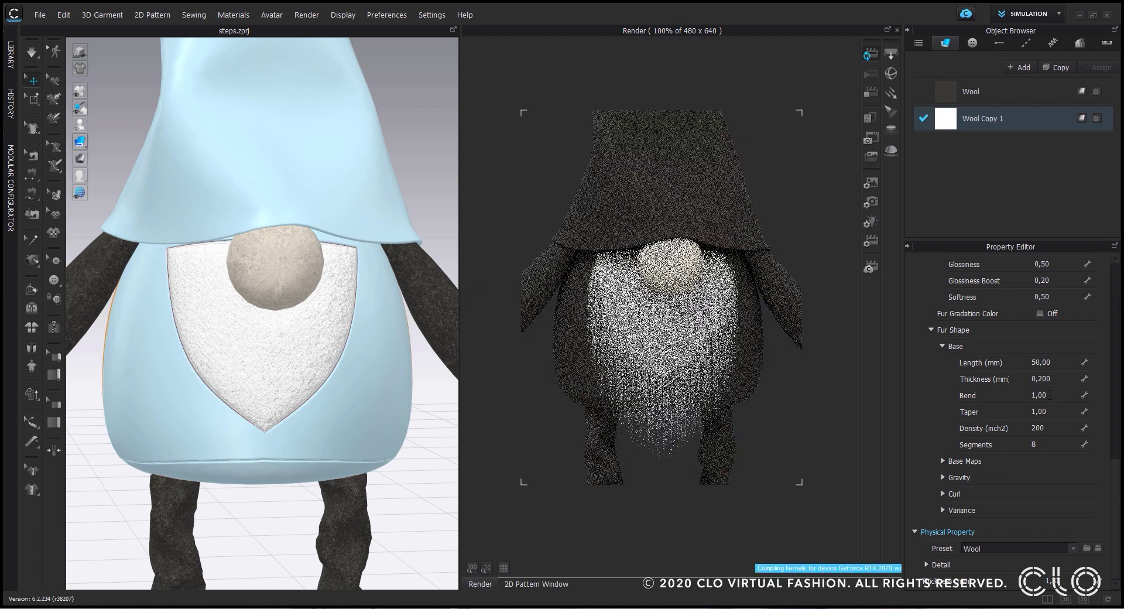
{"action": "left_click", "coordinate": [1050, 395]}
{"action": "left_click", "coordinate": [1056, 413]}
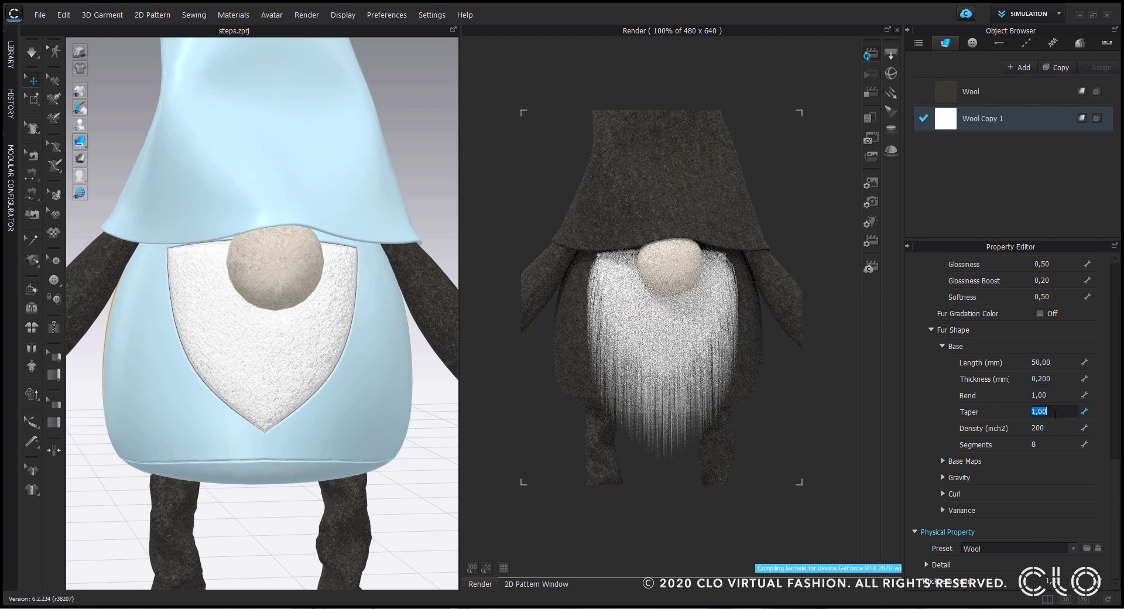
{"action": "left_click", "coordinate": [1054, 429]}
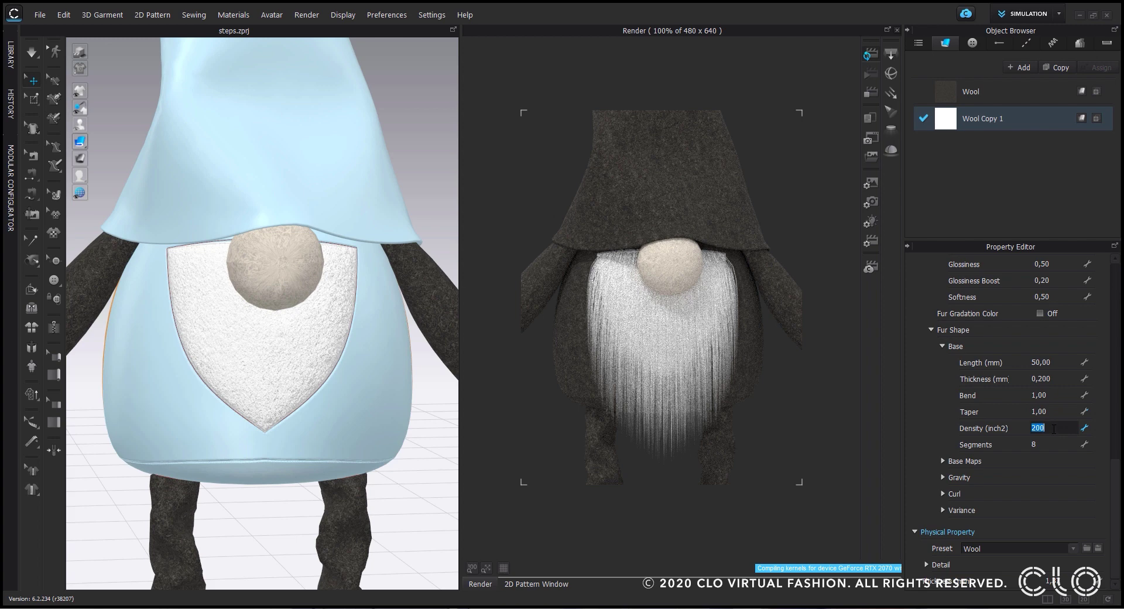
{"action": "key", "text": "Return"}
Step: Set the beard fur's gravity force to 1
{"action": "left_click", "coordinate": [943, 460]}
{"action": "left_click", "coordinate": [942, 460]}
{"action": "left_click", "coordinate": [942, 477]}
{"action": "scroll", "coordinate": [942, 477], "scroll_direction": "down", "scroll_amount": 1}
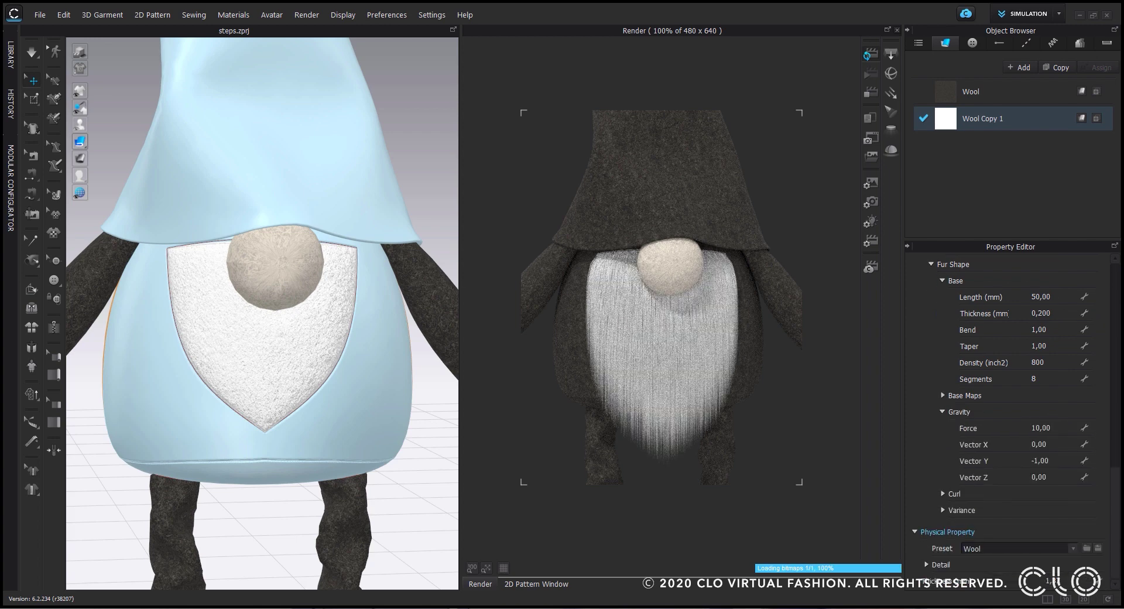
{"action": "scroll", "coordinate": [1042, 433], "scroll_direction": "up", "scroll_amount": 1}
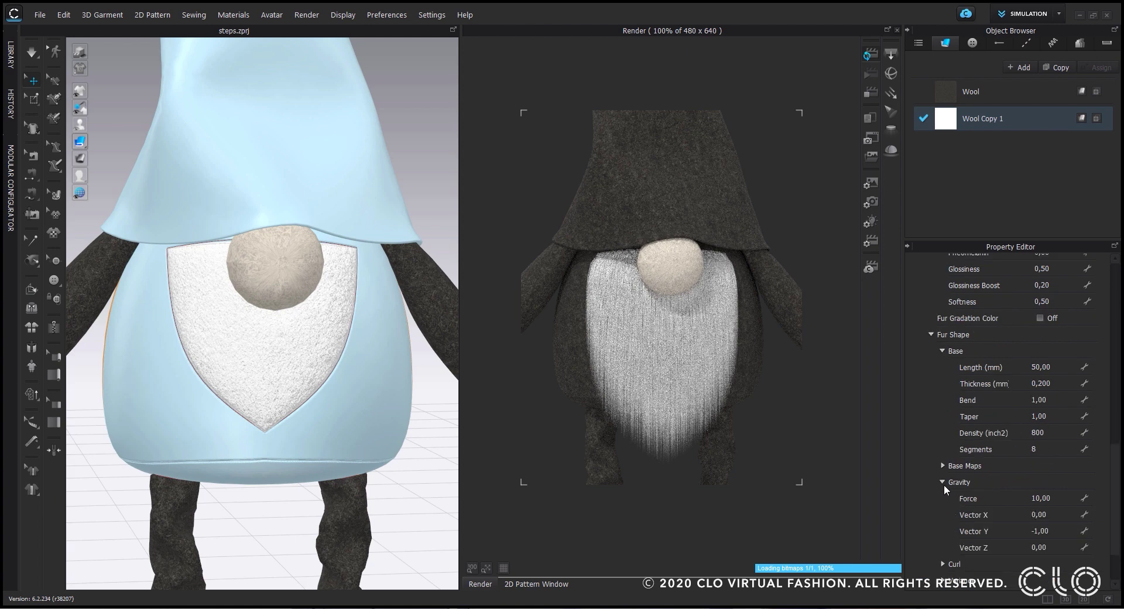
{"action": "scroll", "coordinate": [1033, 492], "scroll_direction": "down", "scroll_amount": 1}
{"action": "left_click", "coordinate": [1041, 463]}
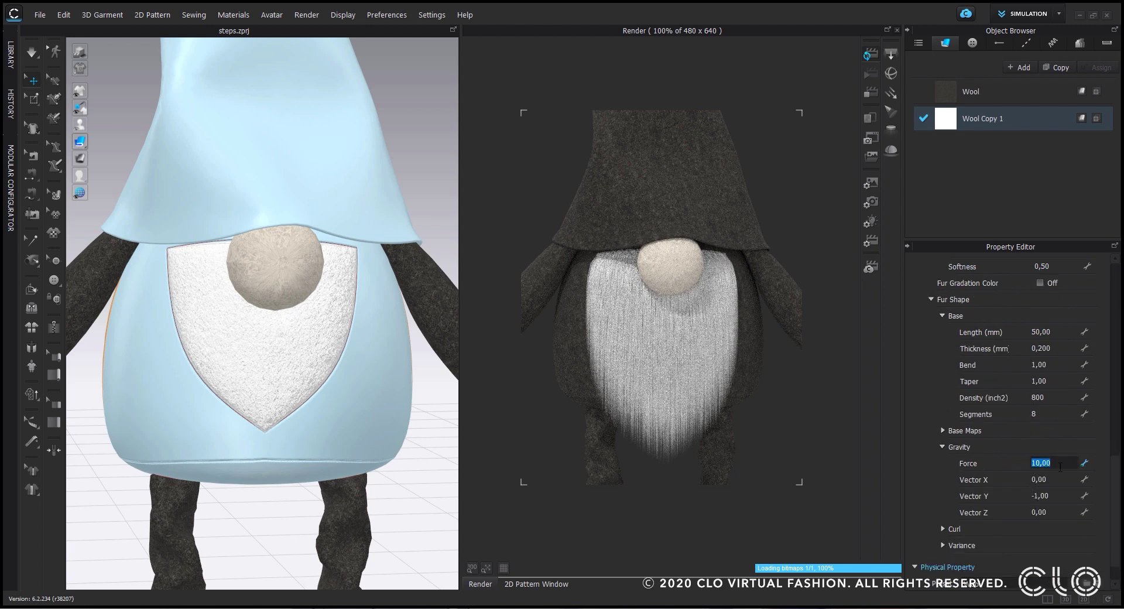
{"action": "key", "text": "Return"}
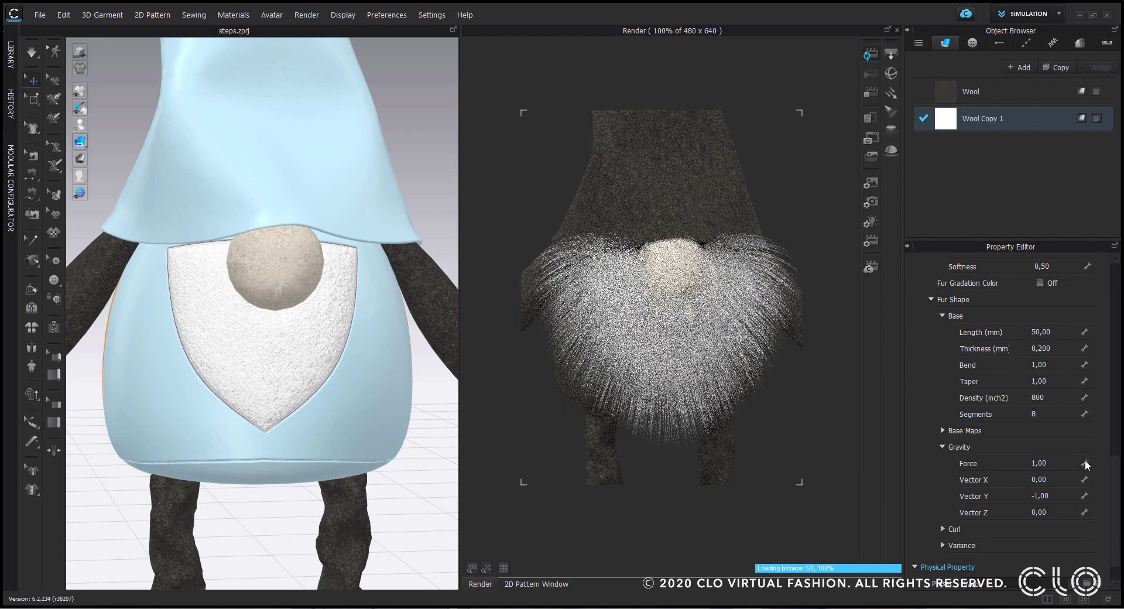
Step: Set the beard fur's gravity force to 5
{"action": "double_click", "coordinate": [1060, 464]}
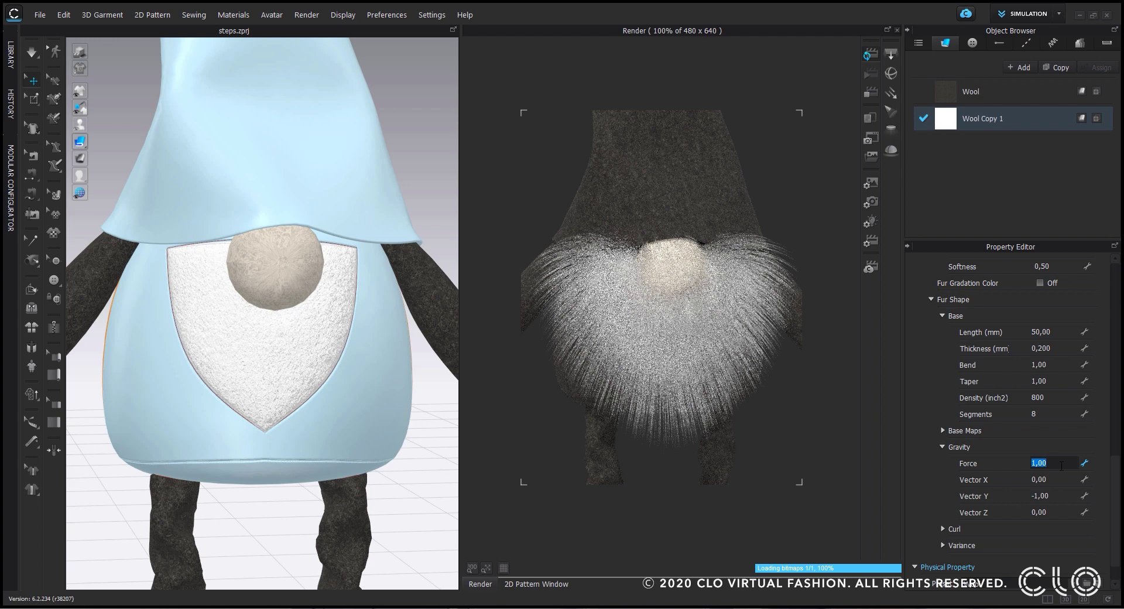
{"action": "key", "text": "Return"}
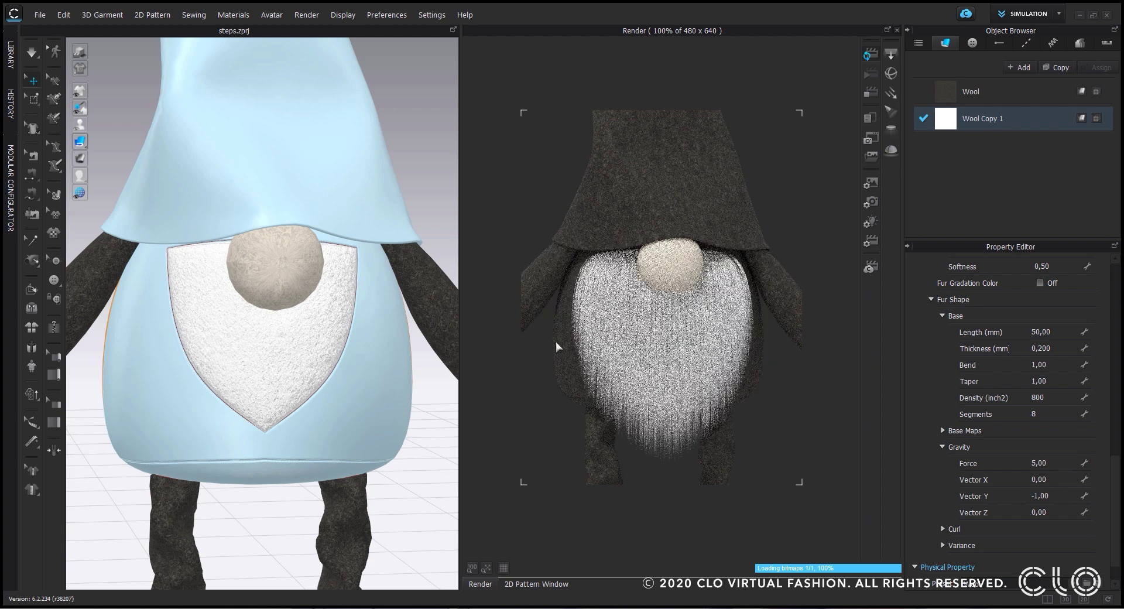
{"action": "double_click", "coordinate": [1051, 464]}
{"action": "key", "text": "Return"}
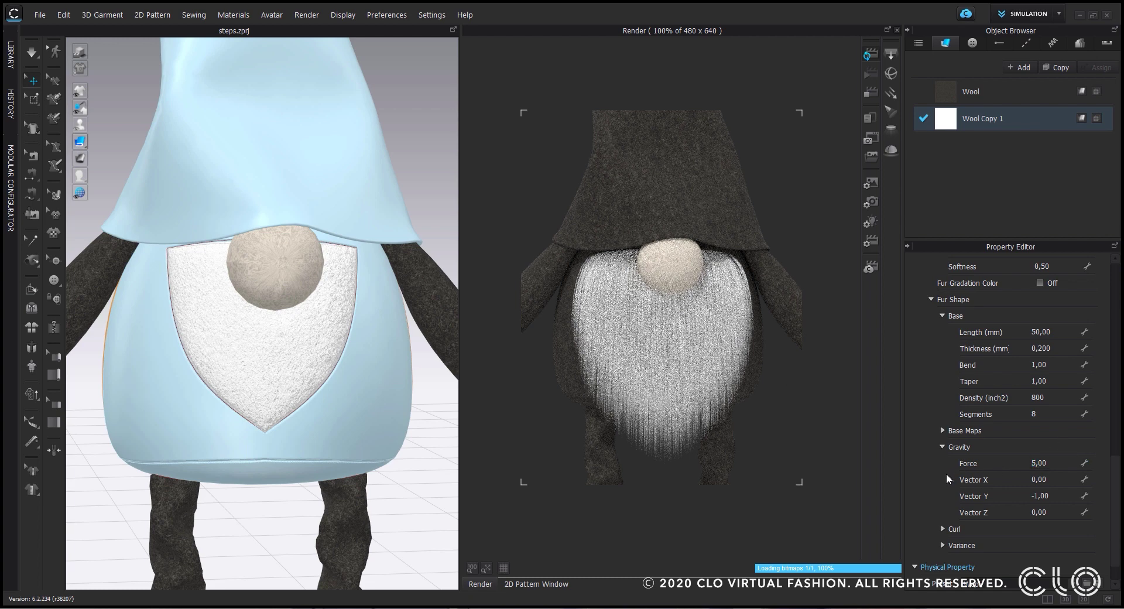
Step: Set the beard fur's curl radius to 2 mm and its curl number to 3
{"action": "scroll", "coordinate": [946, 473], "scroll_direction": "down", "scroll_amount": 1}
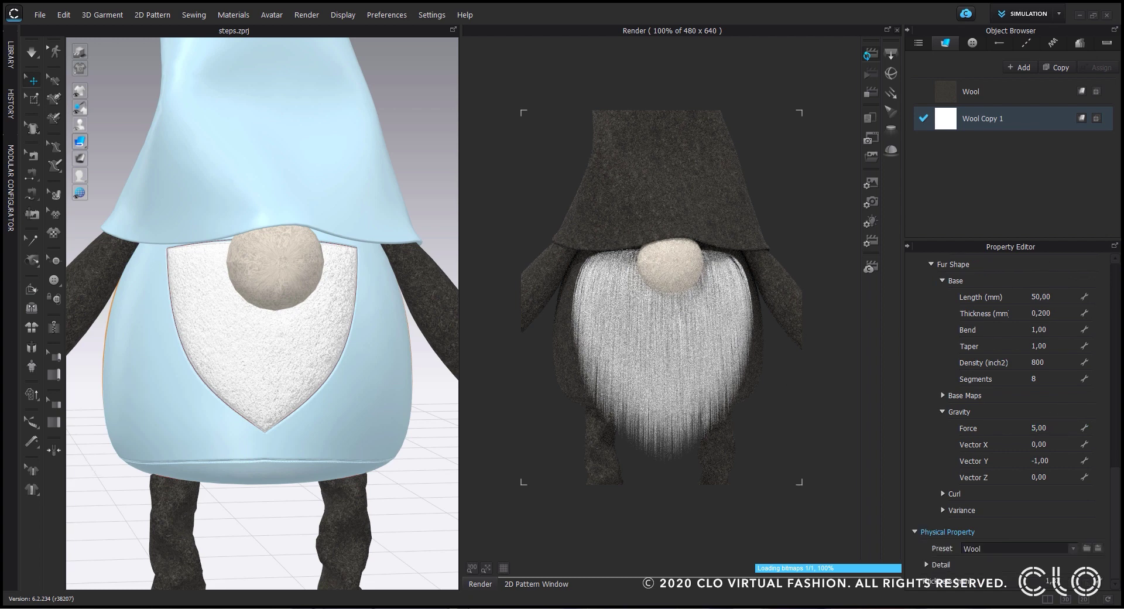
{"action": "left_click", "coordinate": [942, 493]}
{"action": "double_click", "coordinate": [1058, 478]}
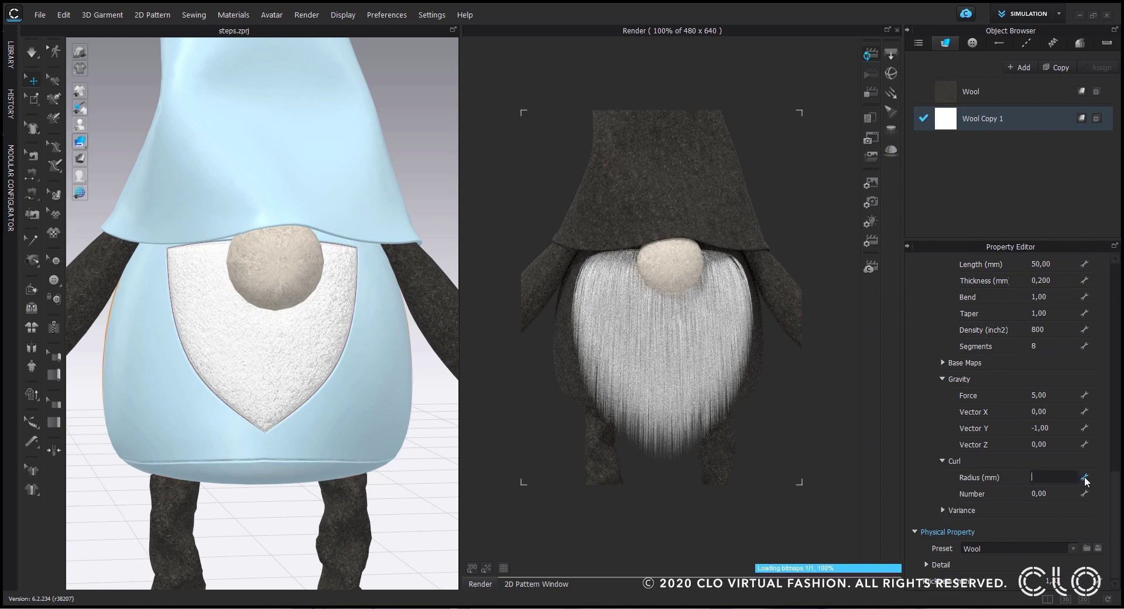
{"action": "key", "text": "Return"}
{"action": "double_click", "coordinate": [1058, 493]}
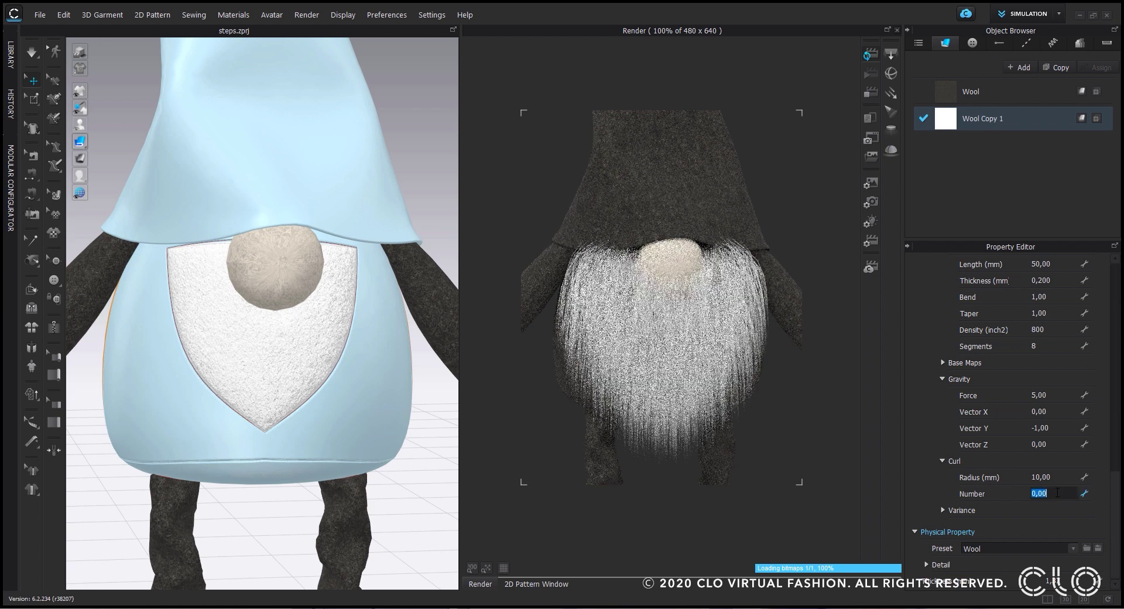
{"action": "type", "text": "3"}
{"action": "key", "text": "Return"}
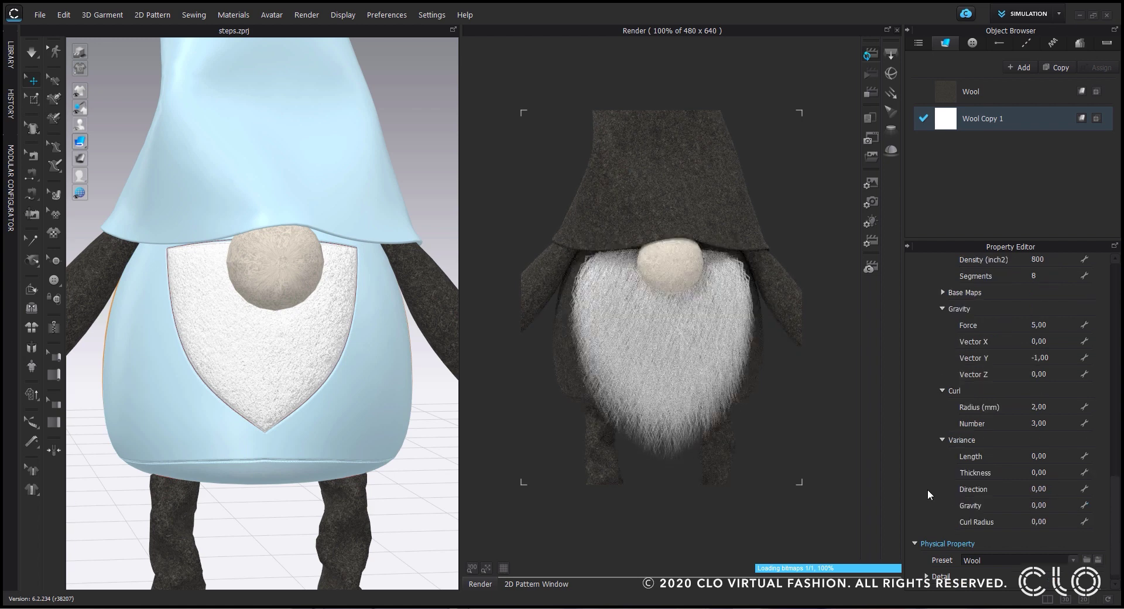
Step: Set the beard fur's length variance to 1 and its thickness variance to 0.2
{"action": "double_click", "coordinate": [1048, 455]}
{"action": "type", "text": "1"}
{"action": "key", "text": "Return"}
{"action": "double_click", "coordinate": [1059, 472]}
{"action": "type", "text": "1"}
{"action": "key", "text": "Return"}
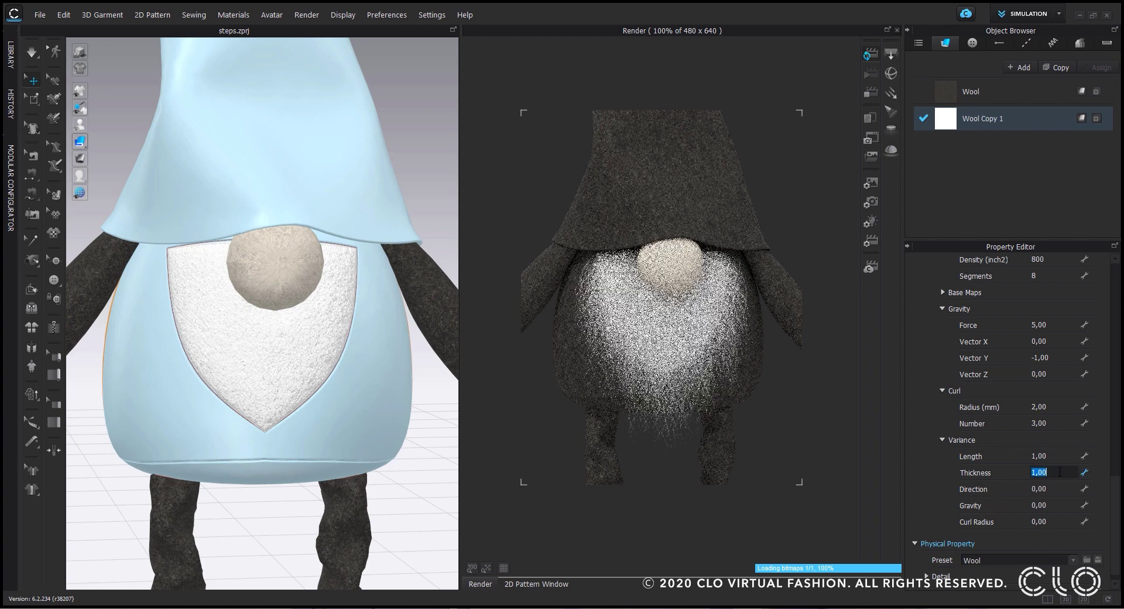
{"action": "type", "text": "0,2"}
{"action": "key", "text": "Return"}
Step: Set the beard fur's variance to 0.2 for direction, 0.5 for gravity and 1 for curl radius
{"action": "double_click", "coordinate": [1046, 489]}
{"action": "type", "text": "1"}
{"action": "key", "text": "Return"}
{"action": "double_click", "coordinate": [1059, 488]}
{"action": "type", "text": "0,2"}
{"action": "key", "text": "Return"}
{"action": "double_click", "coordinate": [1046, 504]}
{"action": "type", "text": "0,5"}
{"action": "key", "text": "Return"}
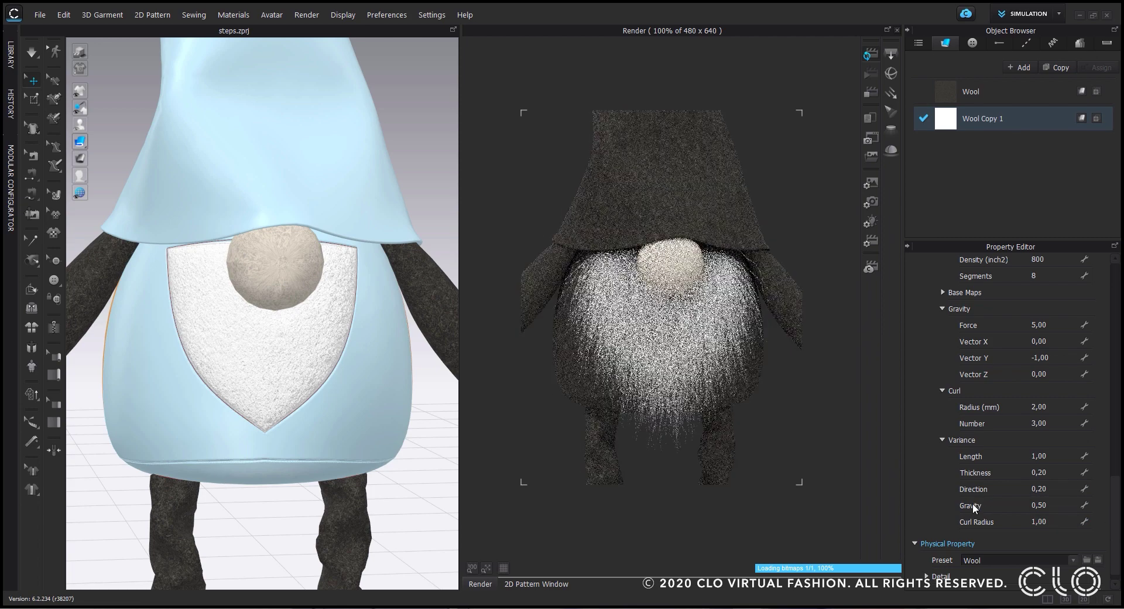
Step: Set the beard fur's base bend to 2 and give it a light grey colour with fur gradation colour on
{"action": "scroll", "coordinate": [980, 501], "scroll_direction": "up", "scroll_amount": 3}
{"action": "double_click", "coordinate": [1042, 331]}
{"action": "type", "text": "2"}
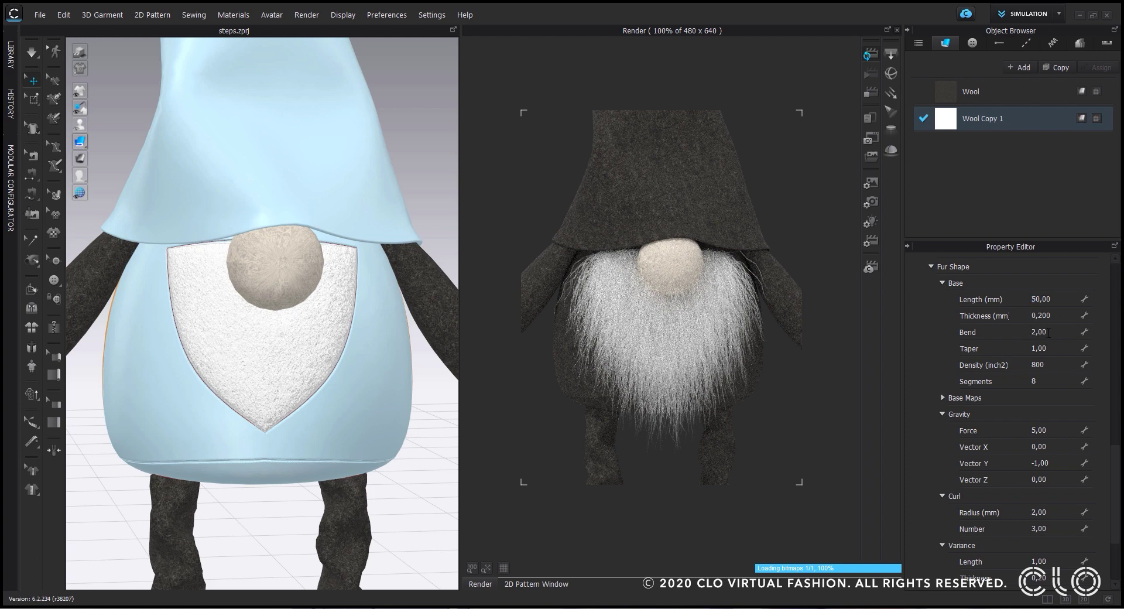
{"action": "key", "text": "Return"}
{"action": "scroll", "coordinate": [909, 308], "scroll_direction": "down", "scroll_amount": 10}
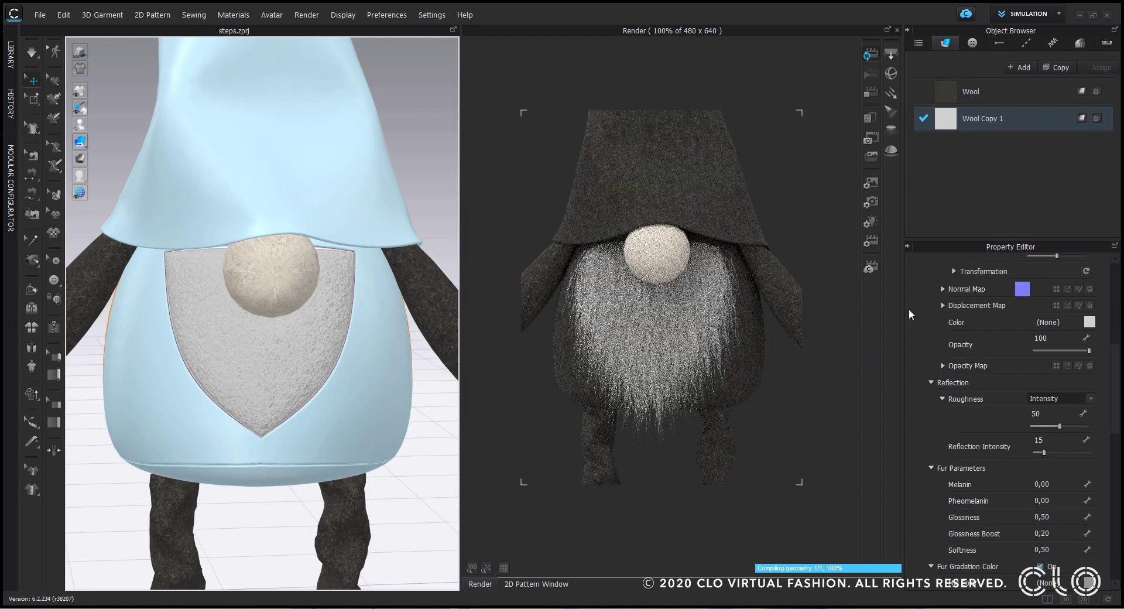
Step: Close the render window and hide the blue colour overlay on the gnome's hat and body in the 3D view
{"action": "left_click", "coordinate": [897, 32]}
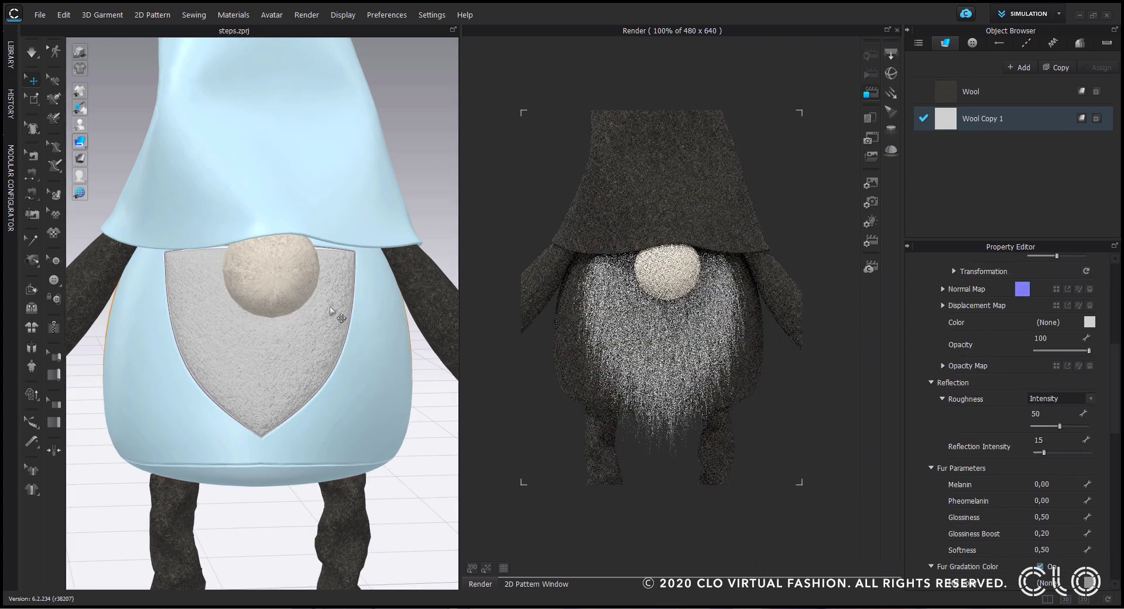
{"action": "left_click", "coordinate": [331, 311]}
{"action": "right_click_drag", "start_coordinate": [375, 432], "coordinate": [411, 432]}
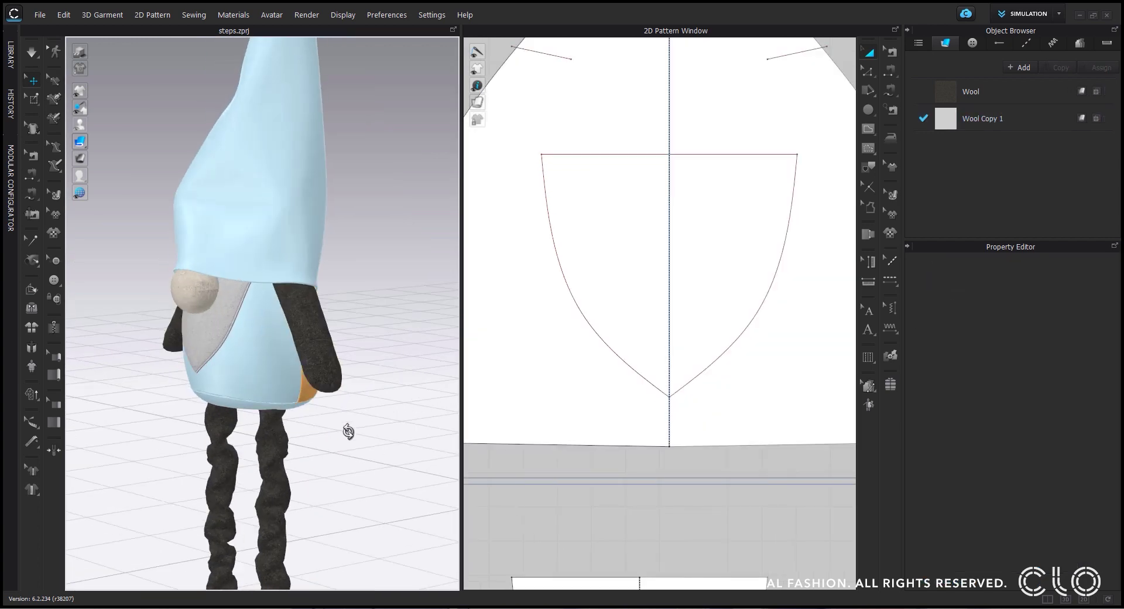
{"action": "left_click", "coordinate": [342, 365]}
{"action": "mouse_move", "coordinate": [378, 136]}
{"action": "right_mouse_down"}
{"action": "mouse_move", "coordinate": [334, 145]}
{"action": "mouse_move", "coordinate": [366, 146]}
{"action": "right_mouse_up"}
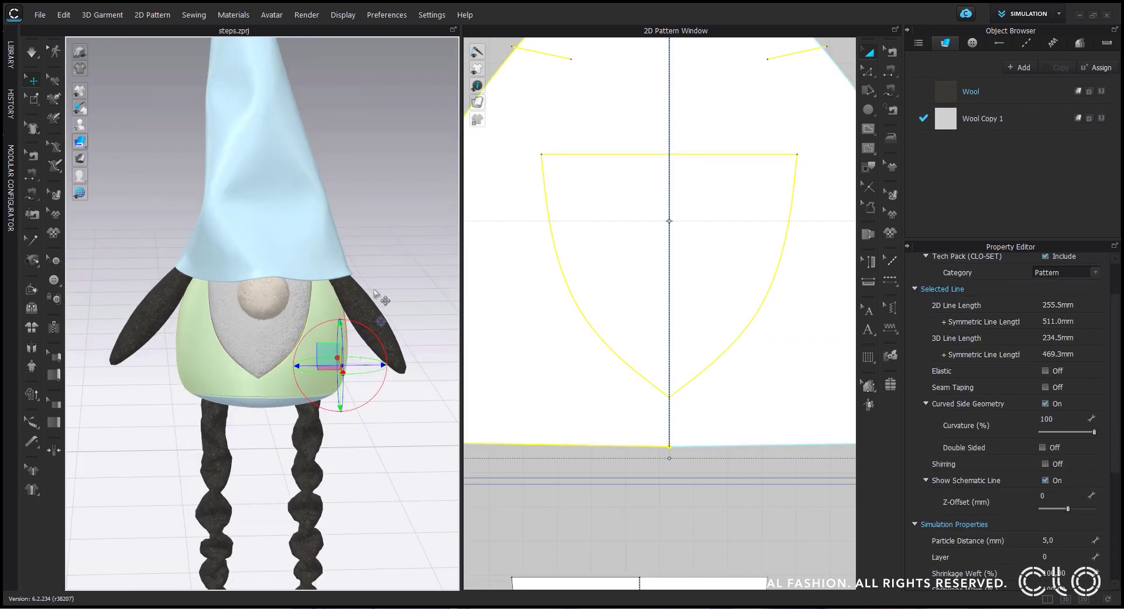
{"action": "right_click", "coordinate": [369, 203]}
{"action": "right_click", "coordinate": [359, 147]}
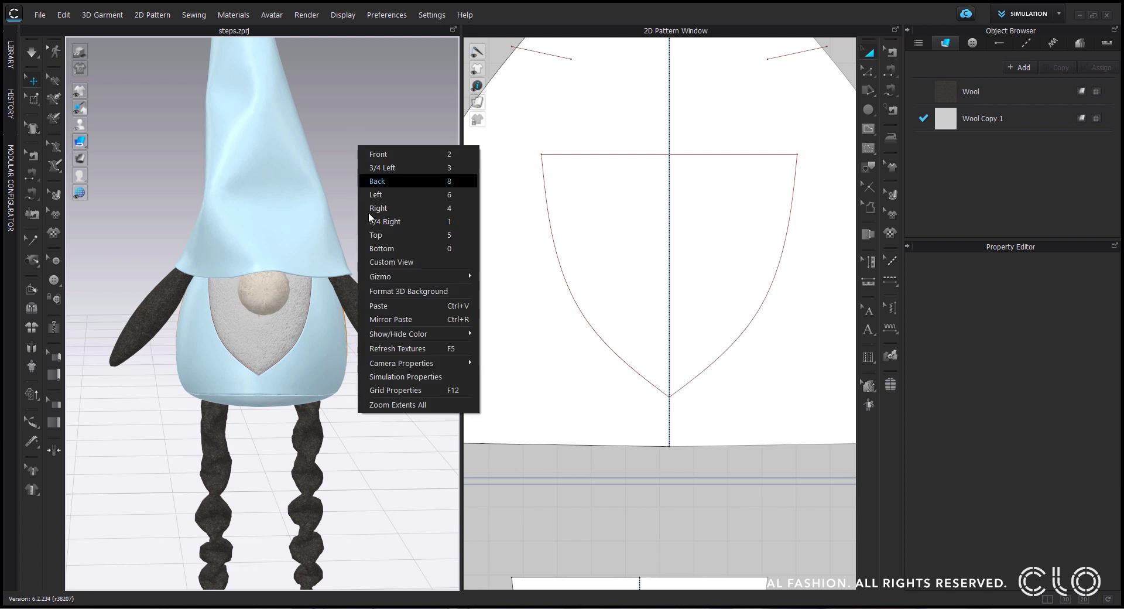
{"action": "mouse_move", "coordinate": [423, 334]}
{"action": "left_click", "coordinate": [541, 334]}
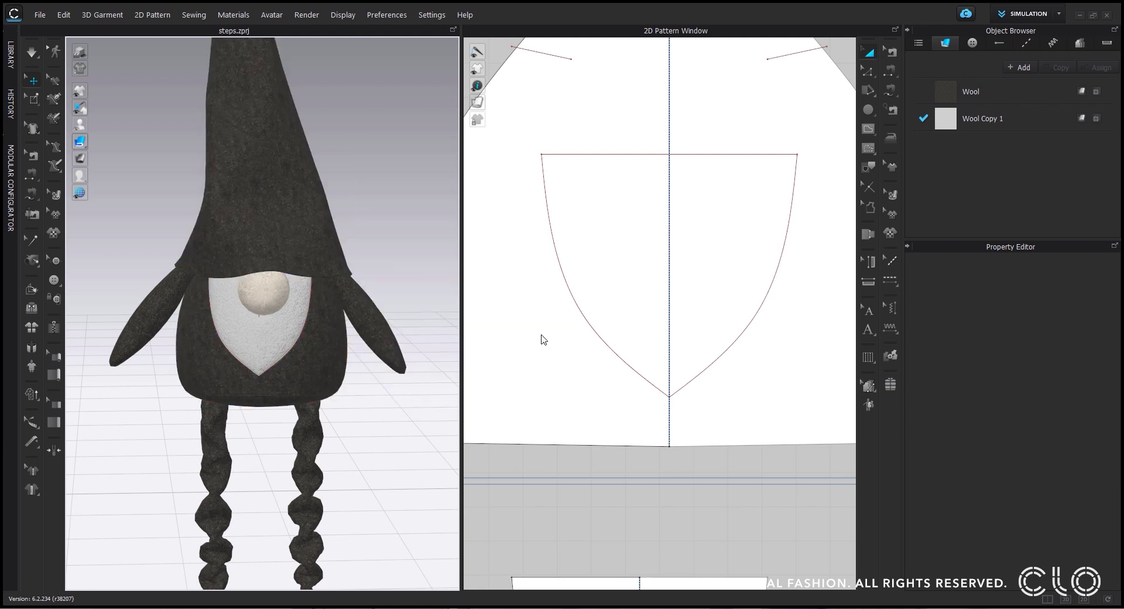
Step: Rename the Wool fabric as Hat
{"action": "scroll", "coordinate": [281, 351], "scroll_direction": "down", "scroll_amount": 2}
{"action": "scroll", "coordinate": [278, 355], "scroll_direction": "up", "scroll_amount": 1}
{"action": "scroll", "coordinate": [281, 354], "scroll_direction": "down", "scroll_amount": 3}
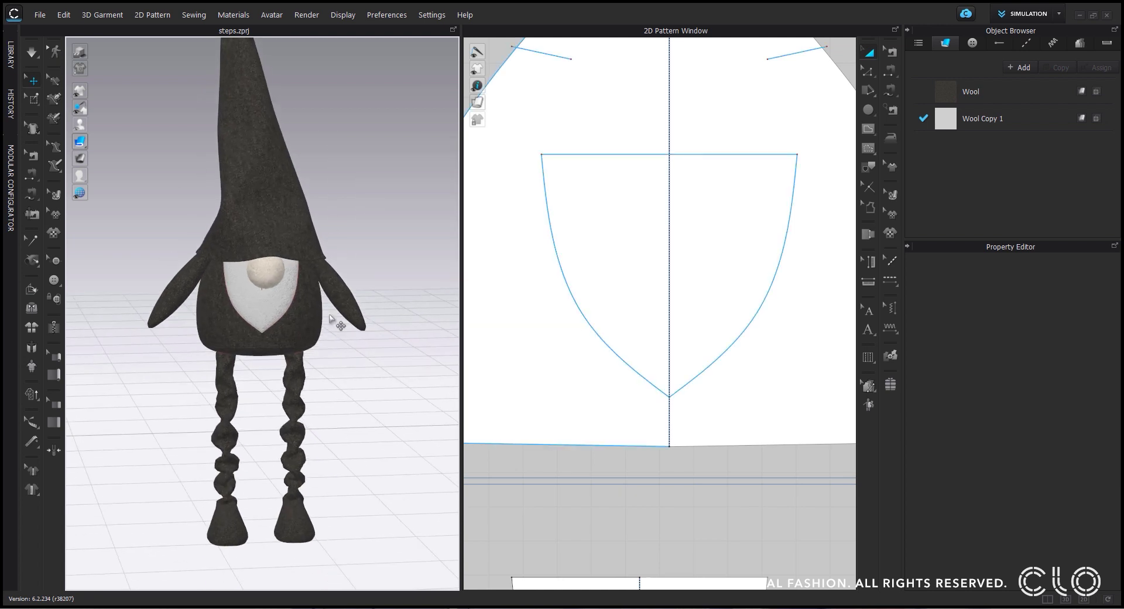
{"action": "left_click", "coordinate": [971, 92]}
{"action": "scroll", "coordinate": [661, 323], "scroll_direction": "down", "scroll_amount": 4}
{"action": "scroll", "coordinate": [661, 323], "scroll_direction": "down", "scroll_amount": 5}
{"action": "left_click", "coordinate": [743, 283]}
{"action": "left_click", "coordinate": [664, 146]}
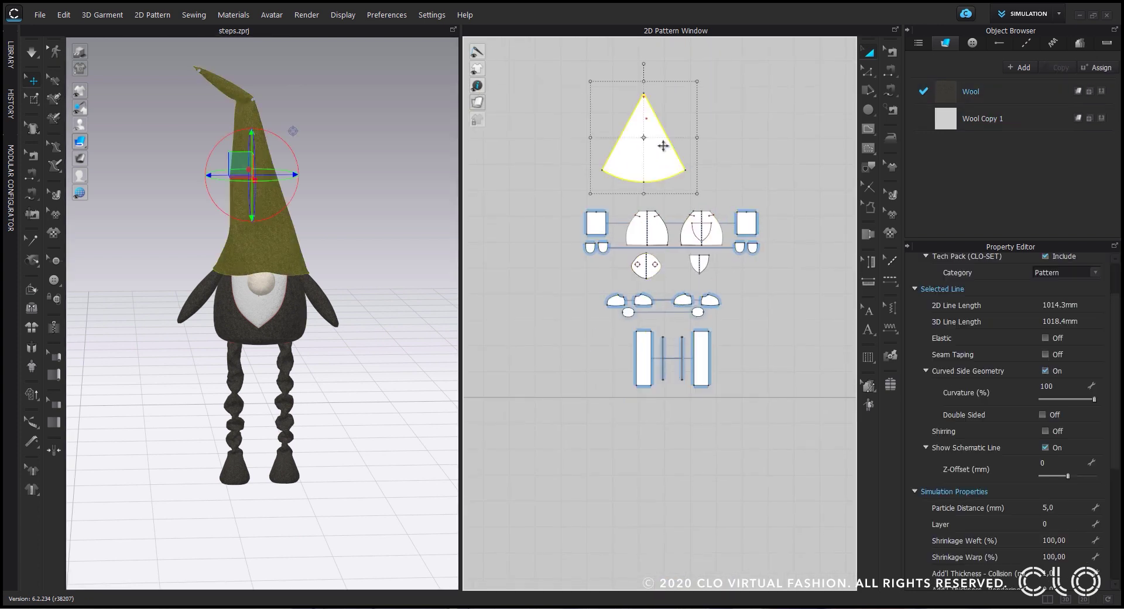
{"action": "double_click", "coordinate": [985, 88]}
{"action": "type", "text": "Hat"}
Step: Duplicate the Hat fabric twice, naming the copies Body and Arms and Legs
{"action": "left_click", "coordinate": [1061, 67]}
{"action": "double_click", "coordinate": [989, 143]}
{"action": "type", "text": "Body"}
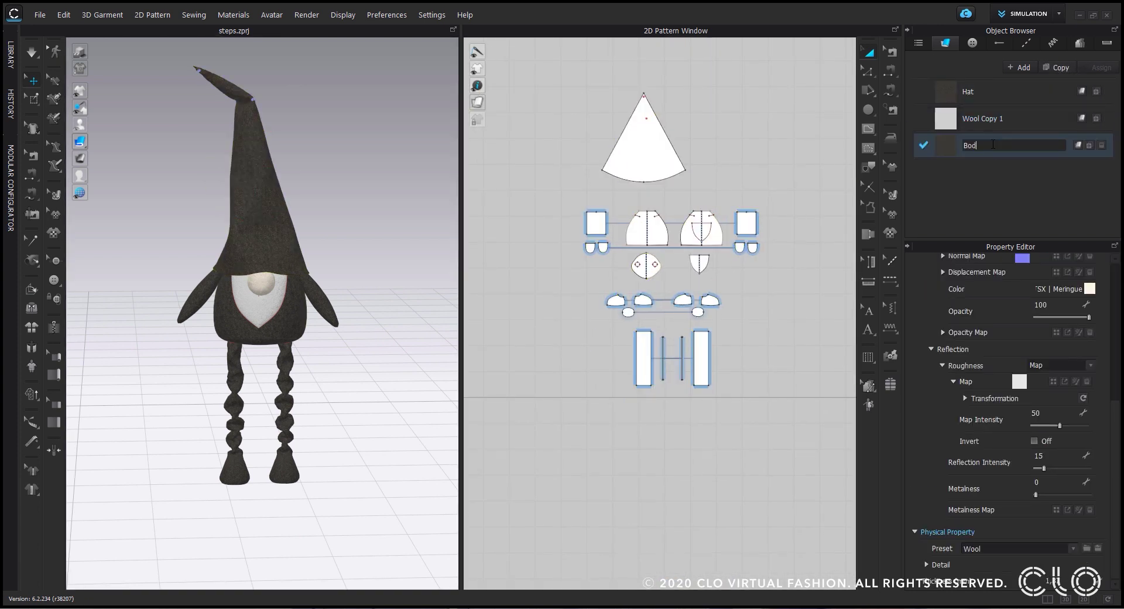
{"action": "left_click", "coordinate": [1061, 67]}
{"action": "double_click", "coordinate": [981, 175]}
{"action": "type", "text": "Arms and Legs"}
{"action": "key", "text": "Return"}
Step: Duplicate the Arms and Legs fabric and name the copy Hands and Shoes
{"action": "key", "text": "ctrl+c"}
{"action": "key", "text": "ctrl+v"}
{"action": "double_click", "coordinate": [990, 199]}
{"action": "type", "text": "Hands an"}
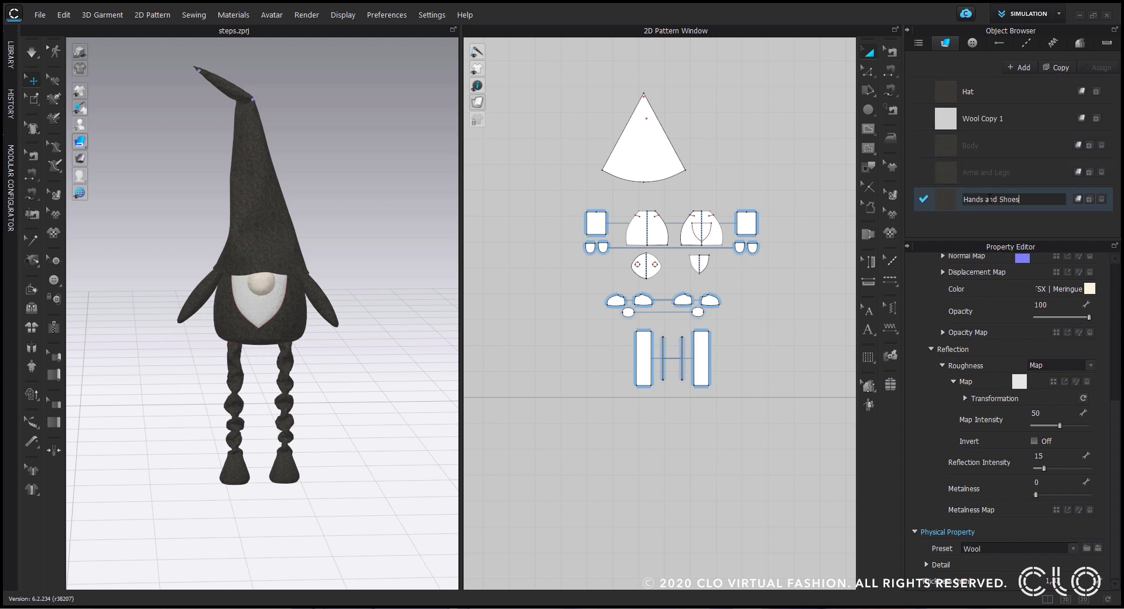
{"action": "key", "text": "Return"}
Step: Assign the Body fabric to the two body panels and the round base piece
{"action": "left_click", "coordinate": [656, 228]}
{"action": "left_click", "coordinate": [706, 228], "text": "shift"}
{"action": "left_click", "coordinate": [649, 266], "text": "shift"}
{"action": "left_click", "coordinate": [1103, 145]}
Step: Assign the Arms and Legs fabric to the rectangular arm pieces and the long leg pieces
{"action": "left_click", "coordinate": [746, 223]}
{"action": "left_click", "coordinate": [647, 346], "text": "shift"}
{"action": "left_click", "coordinate": [1103, 172]}
Step: Assign the Hands and Shoes fabric to the shoe pieces, the sole pieces and the small hand pieces
{"action": "left_click_drag", "start_coordinate": [594, 325], "coordinate": [785, 275]}
{"action": "left_click", "coordinate": [752, 247], "text": "shift"}
{"action": "left_click", "coordinate": [740, 247], "text": "shift"}
{"action": "left_click", "coordinate": [1103, 199]}
{"action": "left_click", "coordinate": [802, 219]}
Step: Rename the Wool Copy 1 fabric as Beard and place it above Hat in the fabric list
{"action": "scroll", "coordinate": [816, 68], "scroll_direction": "down", "scroll_amount": 1}
{"action": "double_click", "coordinate": [994, 119]}
{"action": "type", "text": "Beard"}
{"action": "left_click_drag", "start_coordinate": [989, 199], "coordinate": [954, 129]}
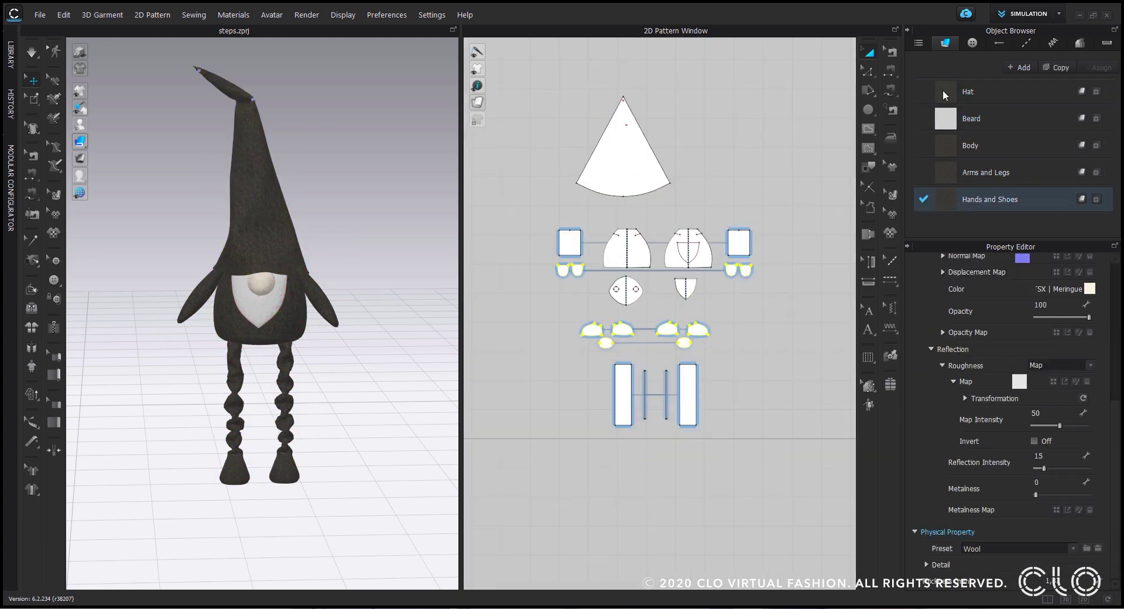
{"action": "left_click_drag", "start_coordinate": [940, 83], "coordinate": [940, 83]}
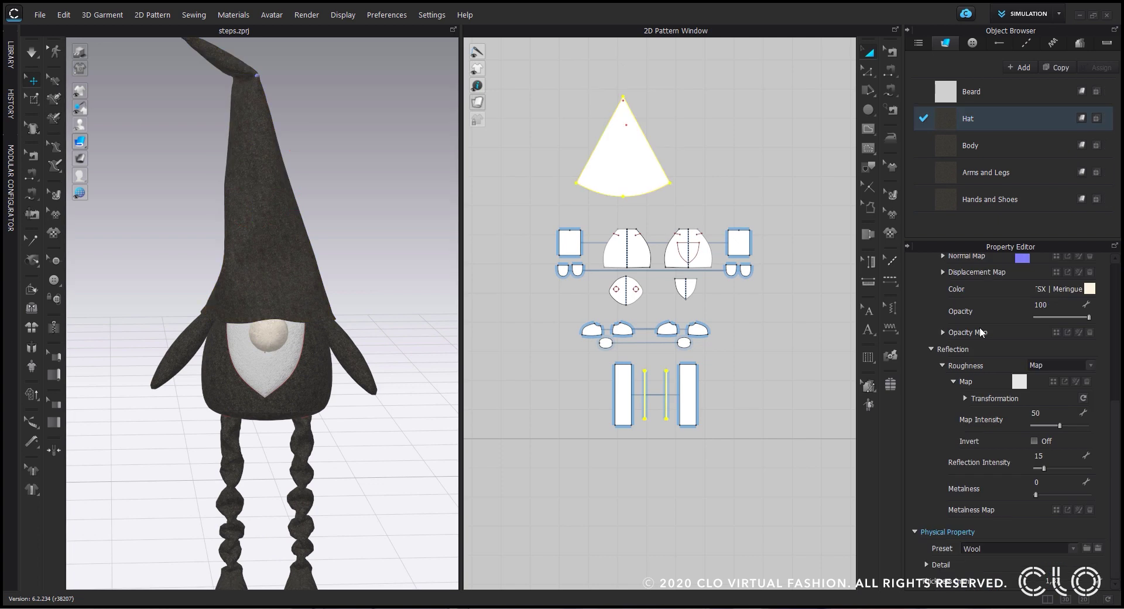
Step: Open the Hat fabric's texture for editing and add the Navy stripes_ OPC image, rotated so its stripes run horizontally
{"action": "scroll", "coordinate": [983, 334], "scroll_direction": "up", "scroll_amount": 3}
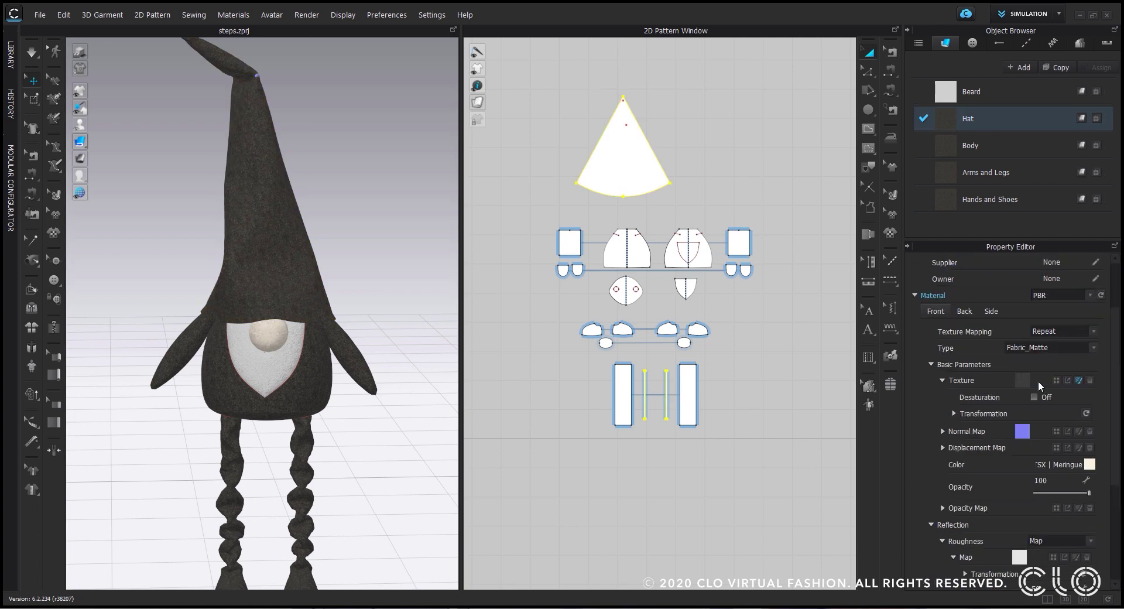
{"action": "left_click", "coordinate": [967, 411]}
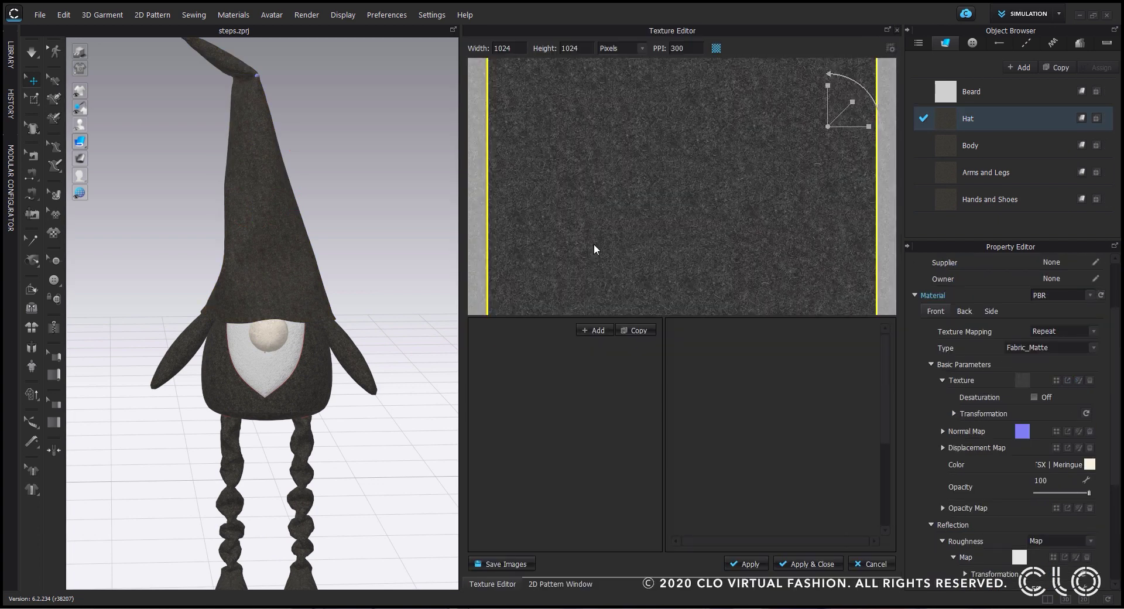
{"action": "scroll", "coordinate": [679, 209], "scroll_direction": "down", "scroll_amount": 2}
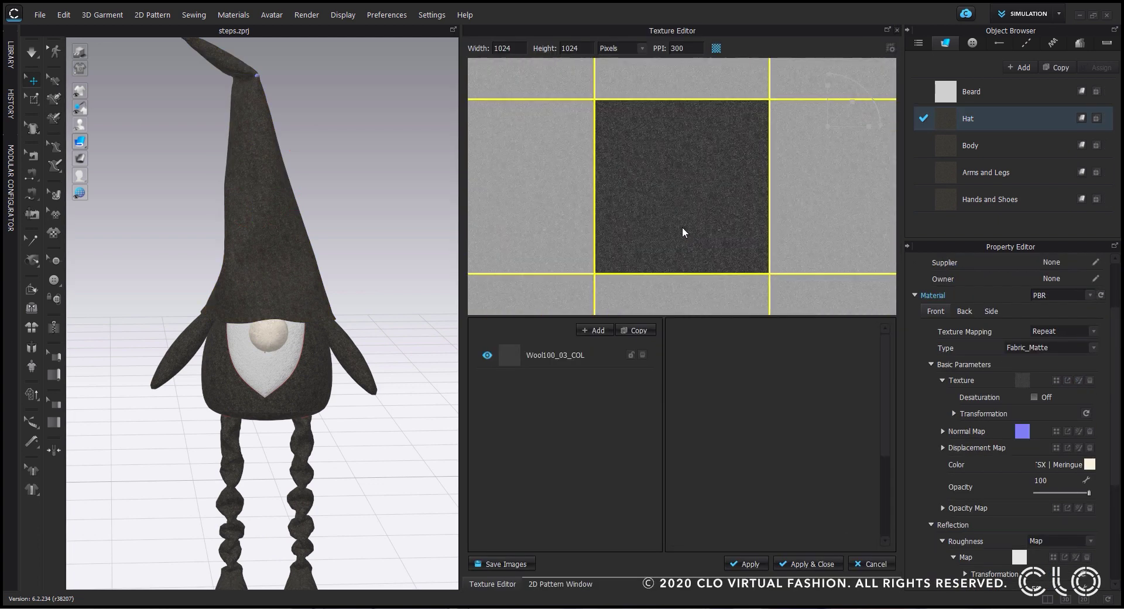
{"action": "left_click", "coordinate": [595, 330]}
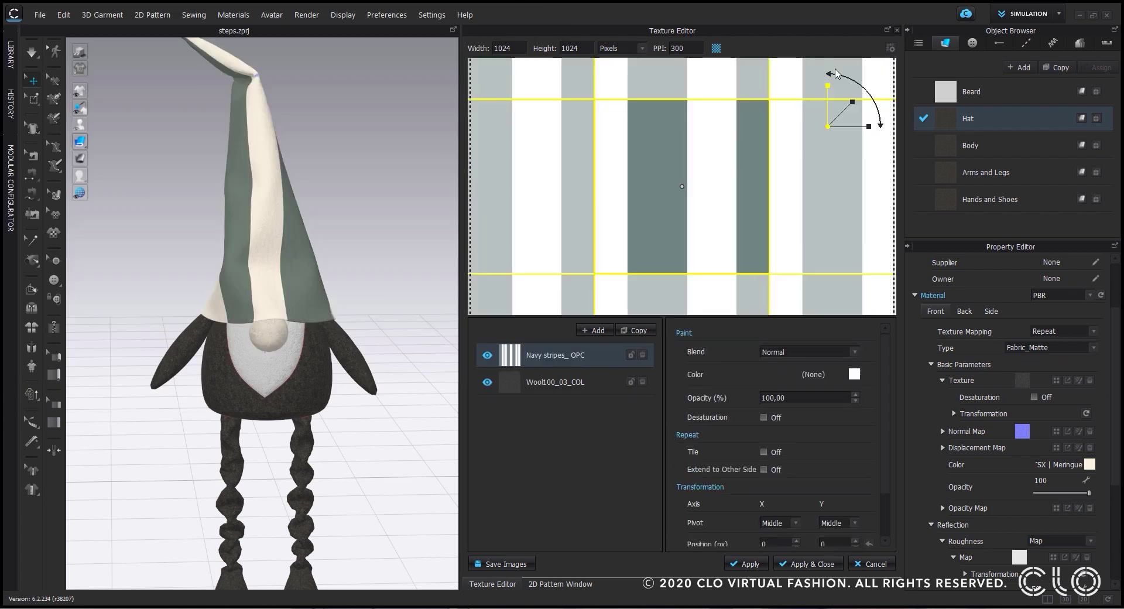
{"action": "left_click_drag", "start_coordinate": [836, 74], "coordinate": [792, 105]}
Step: Add the image named 5 over the hat stripes, shrunk near the texture's lower-left corner and tiled
{"action": "left_click", "coordinate": [595, 330]}
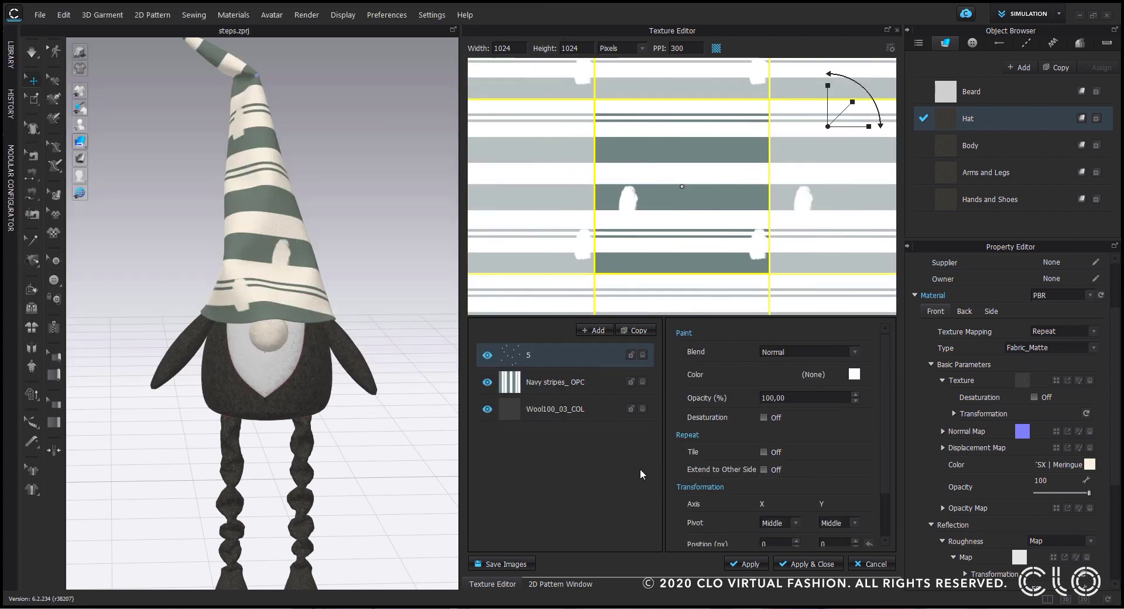
{"action": "left_click_drag", "start_coordinate": [853, 102], "coordinate": [834, 121]}
{"action": "left_click_drag", "start_coordinate": [682, 186], "coordinate": [637, 235]}
{"action": "left_click", "coordinate": [769, 452]}
Step: Recolour the Navy stripes_ OPC layer dark green and tile it at a smaller scale
{"action": "left_click", "coordinate": [553, 381]}
{"action": "left_click", "coordinate": [854, 373]}
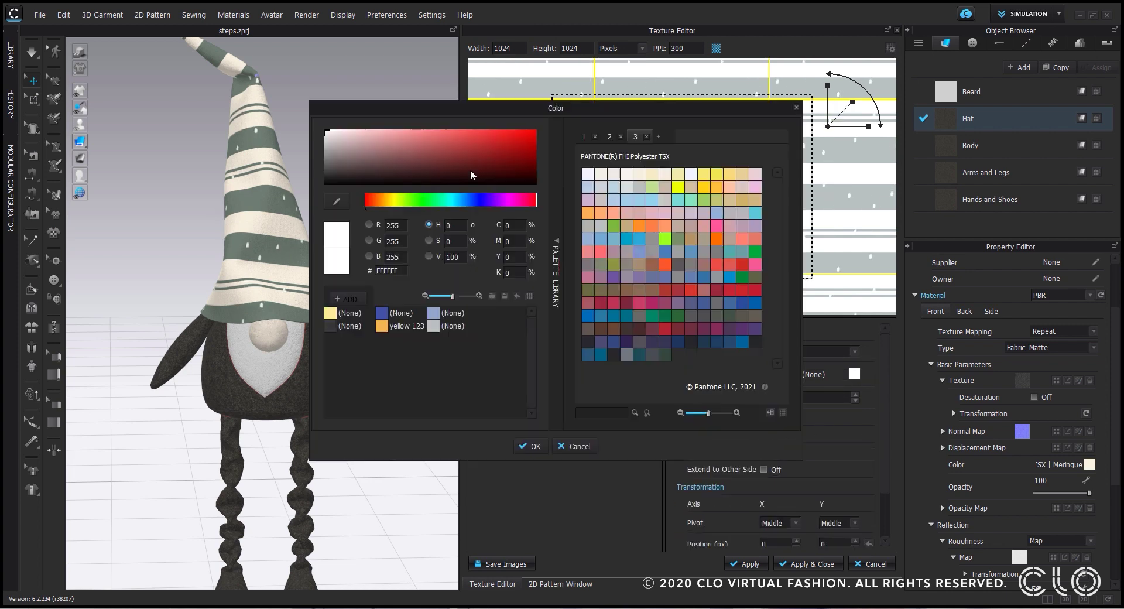
{"action": "left_click", "coordinate": [613, 225]}
{"action": "left_click", "coordinate": [483, 174]}
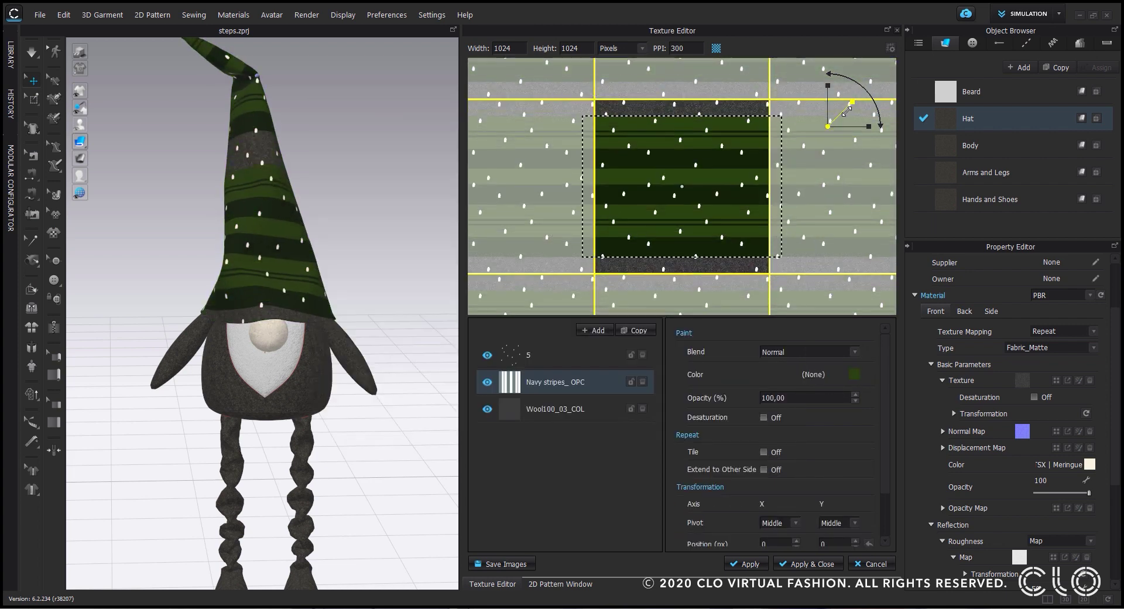
{"action": "left_click", "coordinate": [763, 451]}
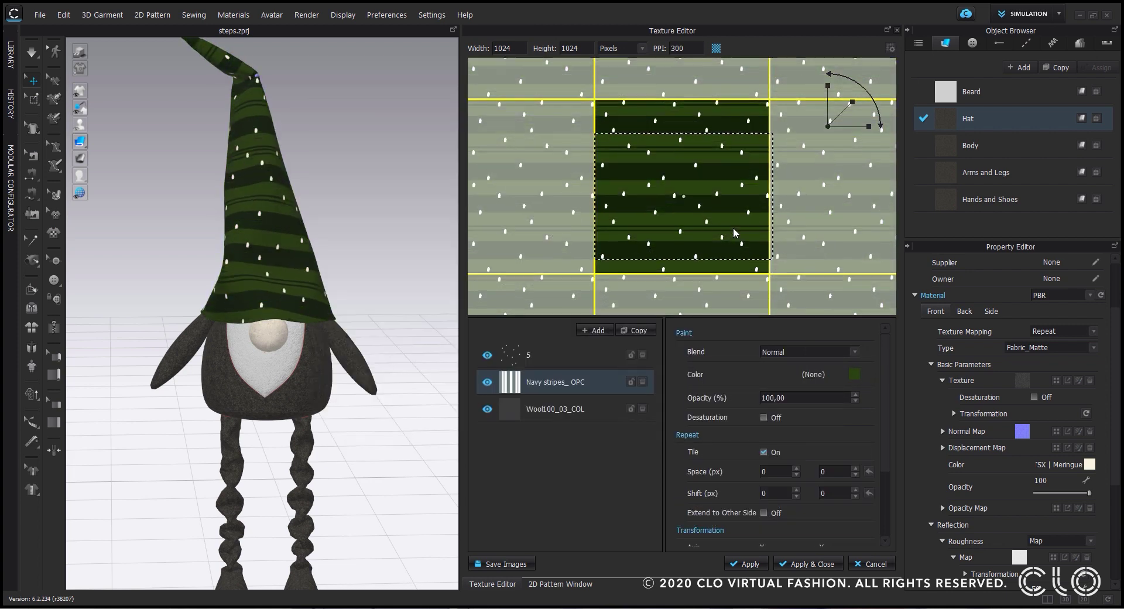
{"action": "left_click_drag", "start_coordinate": [853, 101], "coordinate": [843, 109]}
Step: Recolour the small dots of layer 5 yellow
{"action": "left_click", "coordinate": [573, 355]}
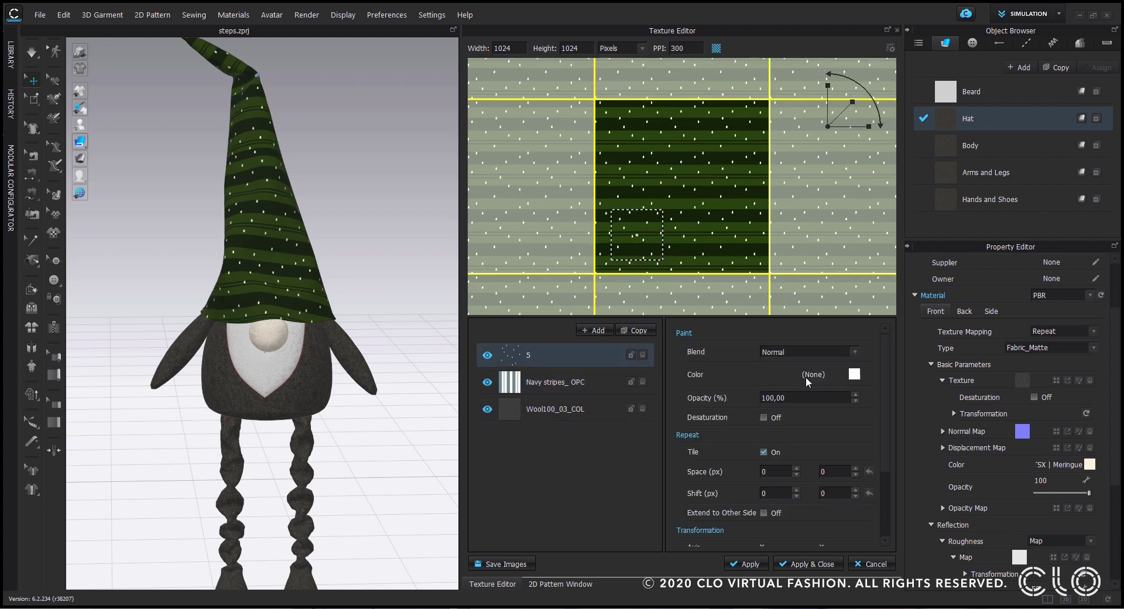
{"action": "left_click", "coordinate": [854, 374]}
{"action": "left_click", "coordinate": [678, 187]}
{"action": "left_click", "coordinate": [703, 187]}
{"action": "left_click", "coordinate": [530, 445]}
Step: Add the leaves image to the hat texture, shrunk and tiled with 50 px vertical spacing
{"action": "left_click", "coordinate": [593, 330]}
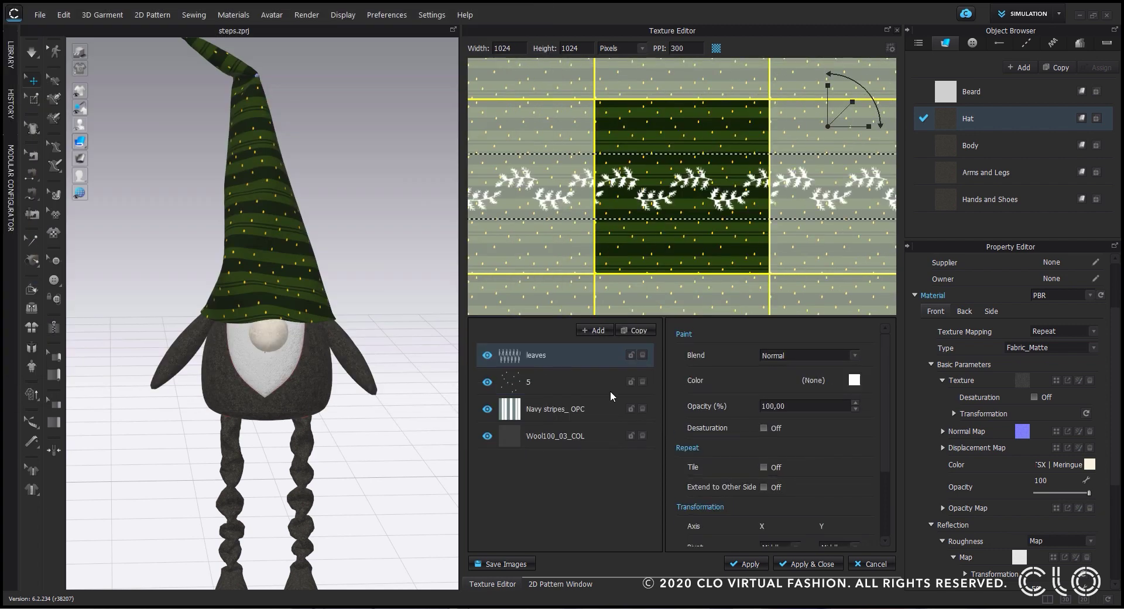
{"action": "left_click_drag", "start_coordinate": [852, 102], "coordinate": [842, 112]}
{"action": "left_click_drag", "start_coordinate": [745, 190], "coordinate": [745, 195]}
{"action": "left_click", "coordinate": [764, 451]}
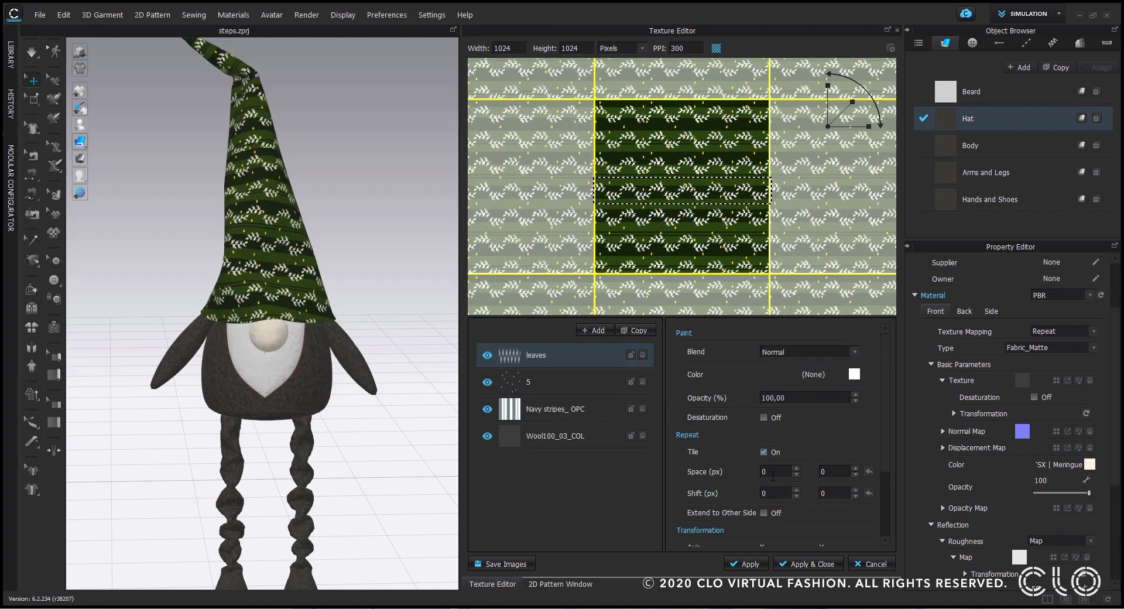
{"action": "key", "text": "Tab"}
{"action": "type", "text": "50"}
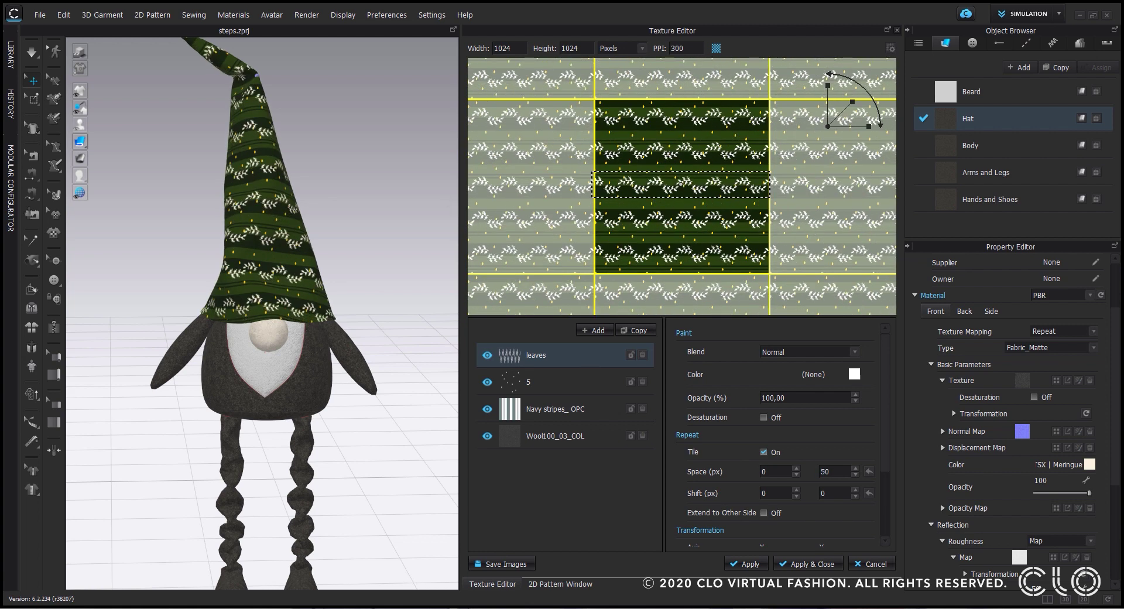
Step: Change the Navy stripes_ OPC layer's colour to a more muted olive green
{"action": "left_click", "coordinate": [556, 409]}
{"action": "left_click", "coordinate": [854, 374]}
{"action": "left_click", "coordinate": [529, 446]}
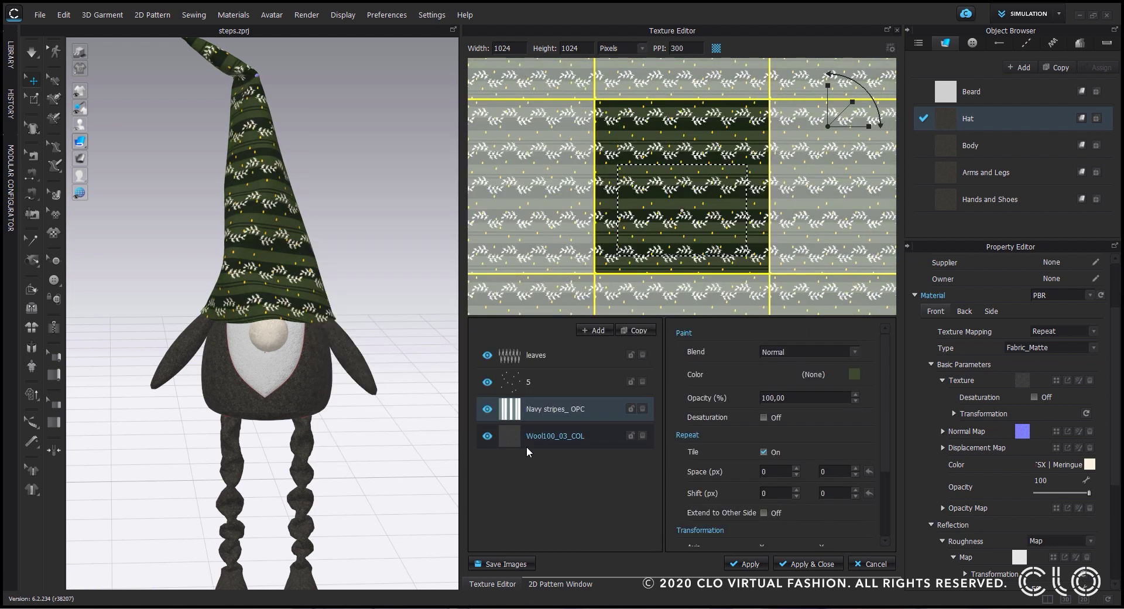
Step: Open the Arms and Legs fabric's texture for editing and add the 34715478 white lines image
{"action": "left_click", "coordinate": [560, 583]}
{"action": "left_click", "coordinate": [985, 172]}
{"action": "left_click", "coordinate": [492, 584]}
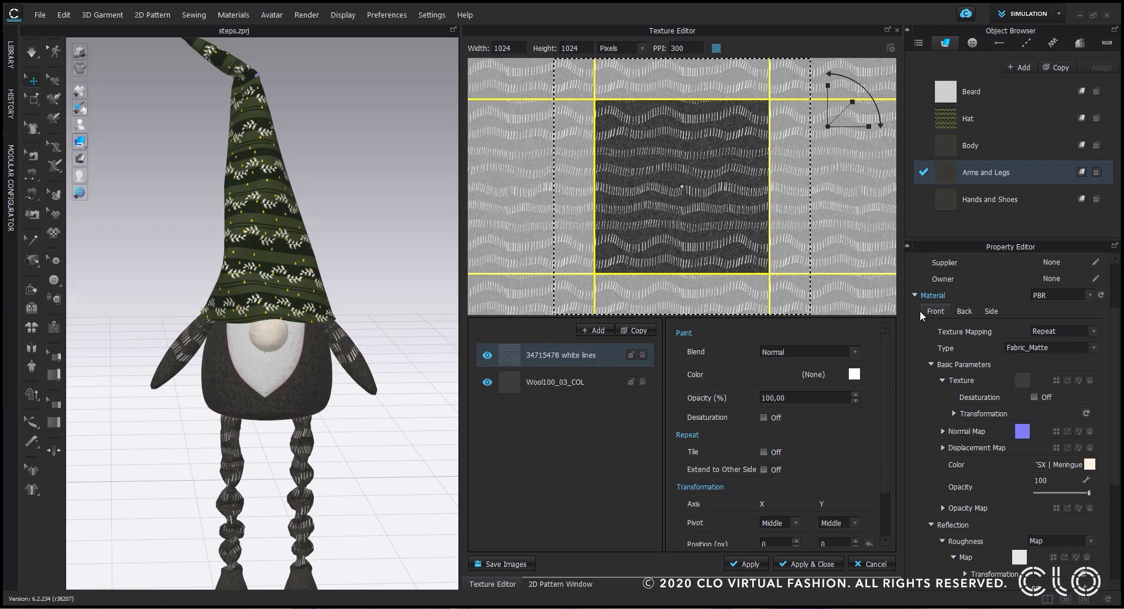
Step: Colour the 34715478 white lines layer yellow and the Wool100_03_COL layer dark red with desaturation on
{"action": "left_click", "coordinate": [854, 374]}
{"action": "left_click", "coordinate": [484, 162]}
{"action": "left_click", "coordinate": [467, 161]}
{"action": "left_click", "coordinate": [529, 446]}
{"action": "left_click", "coordinate": [854, 374]}
{"action": "left_click", "coordinate": [480, 156]}
{"action": "left_click", "coordinate": [529, 447]}
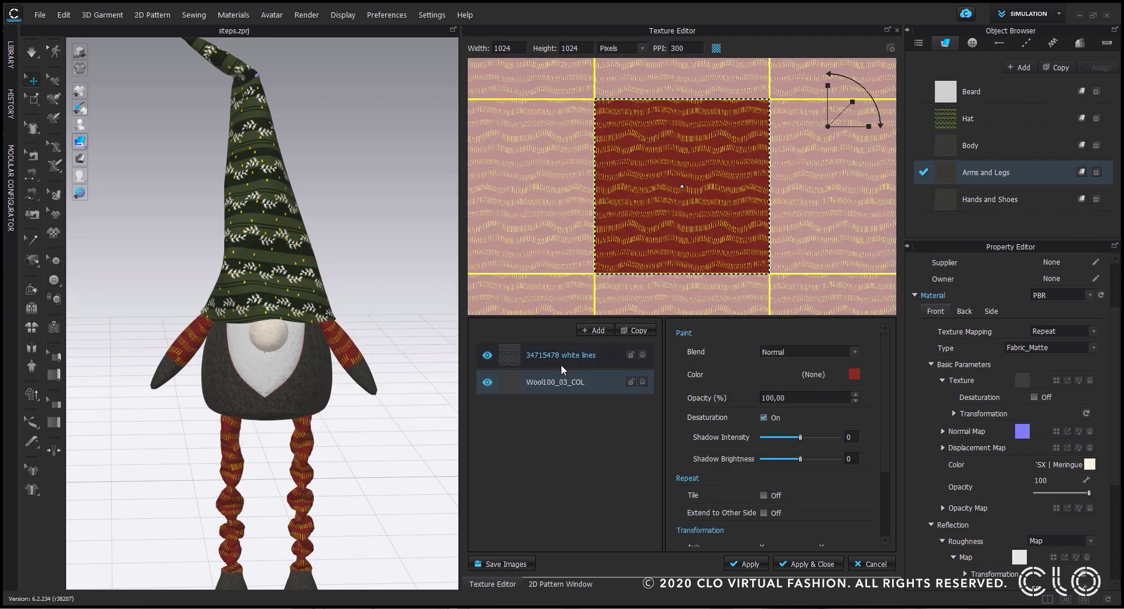
Step: Scale down the 34715478 white lines layer slightly, and apply the texture edits and close the editor
{"action": "left_click", "coordinate": [560, 355]}
{"action": "scroll", "coordinate": [755, 421], "scroll_direction": "down", "scroll_amount": 2}
{"action": "left_click_drag", "start_coordinate": [852, 102], "coordinate": [851, 103]}
{"action": "mouse_move", "coordinate": [158, 465]}
{"action": "right_mouse_down"}
{"action": "mouse_move", "coordinate": [194, 465]}
{"action": "mouse_move", "coordinate": [173, 465]}
{"action": "right_mouse_up"}
{"action": "left_click", "coordinate": [807, 564]}
Step: Turn on desaturation for the Body fabric's texture and colour the fabric dark red
{"action": "left_click", "coordinate": [998, 148]}
{"action": "left_click", "coordinate": [1023, 380]}
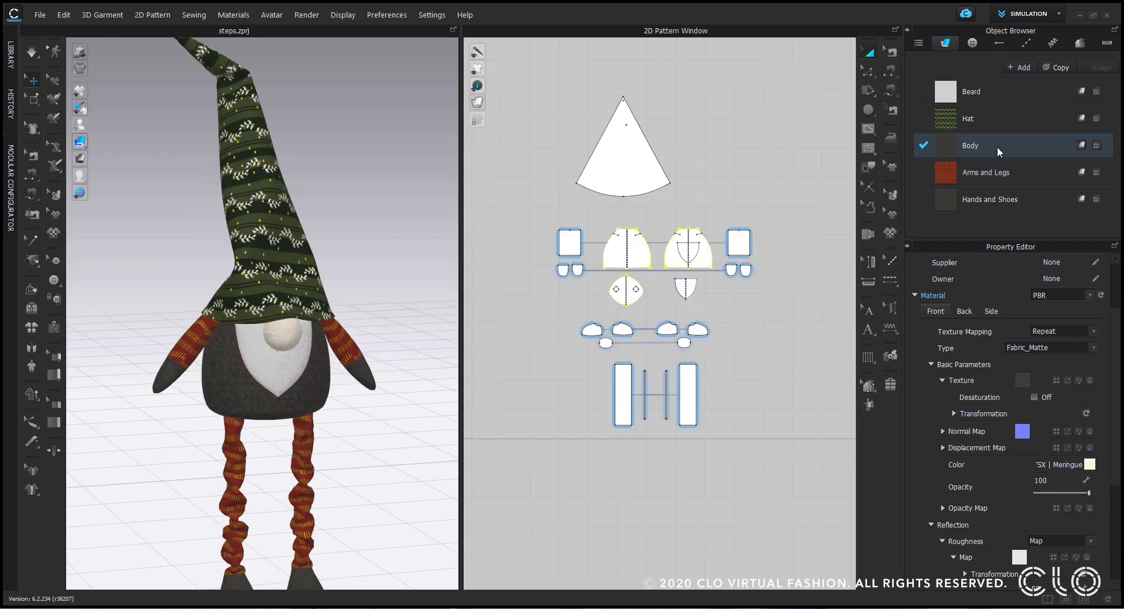
{"action": "left_click", "coordinate": [521, 386]}
{"action": "left_click", "coordinate": [1034, 397]}
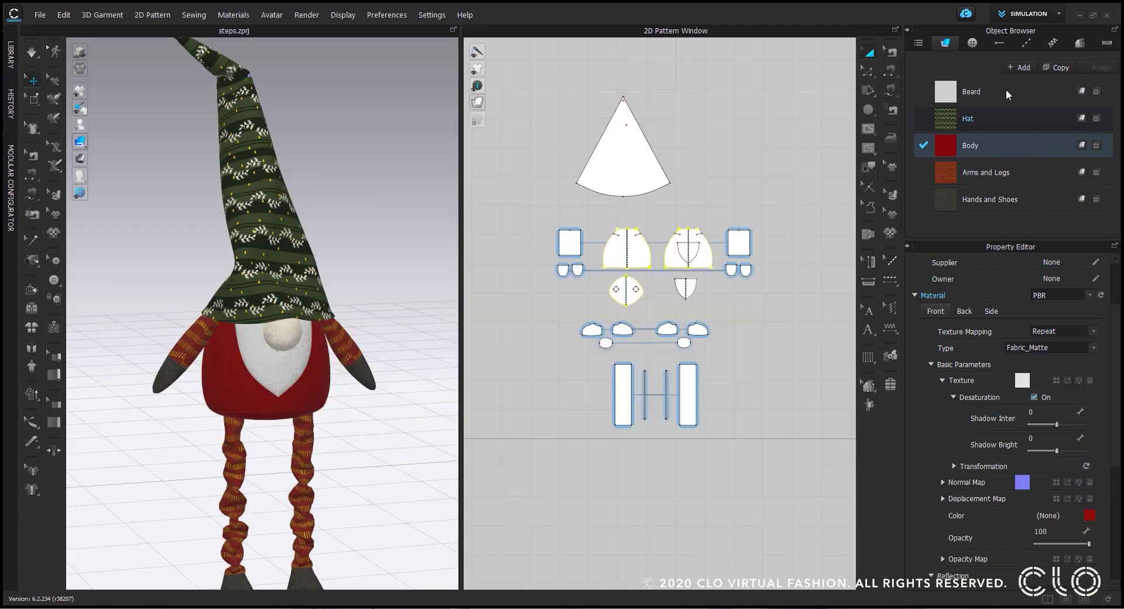
Step: Turn on desaturation for the Hands and Shoes fabric's texture and colour the fabric grey
{"action": "left_click", "coordinate": [287, 344]}
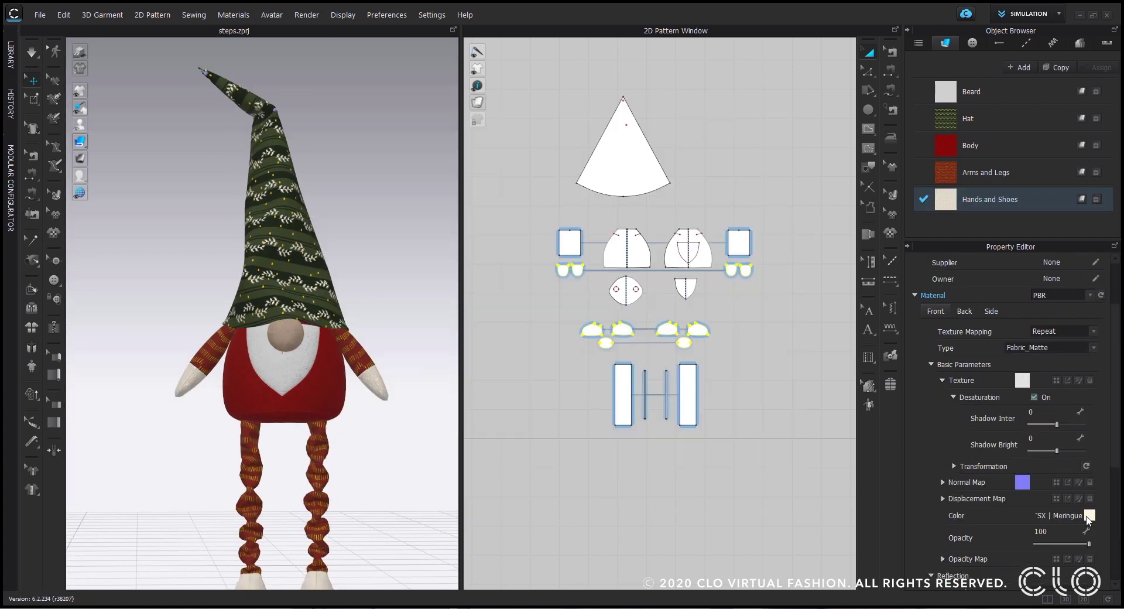
{"action": "left_click", "coordinate": [1089, 516]}
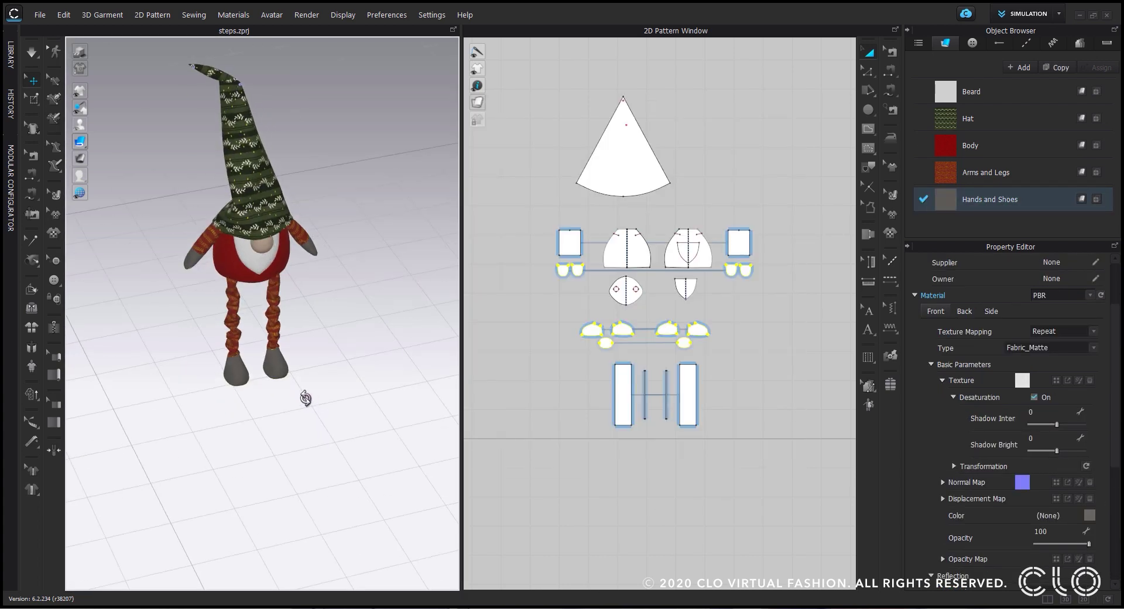
{"action": "right_click_drag", "start_coordinate": [306, 399], "coordinate": [363, 239]}
{"action": "scroll", "coordinate": [257, 345], "scroll_direction": "down", "scroll_amount": 3}
{"action": "scroll", "coordinate": [306, 348], "scroll_direction": "up", "scroll_amount": 5}
{"action": "right_click", "coordinate": [357, 226]}
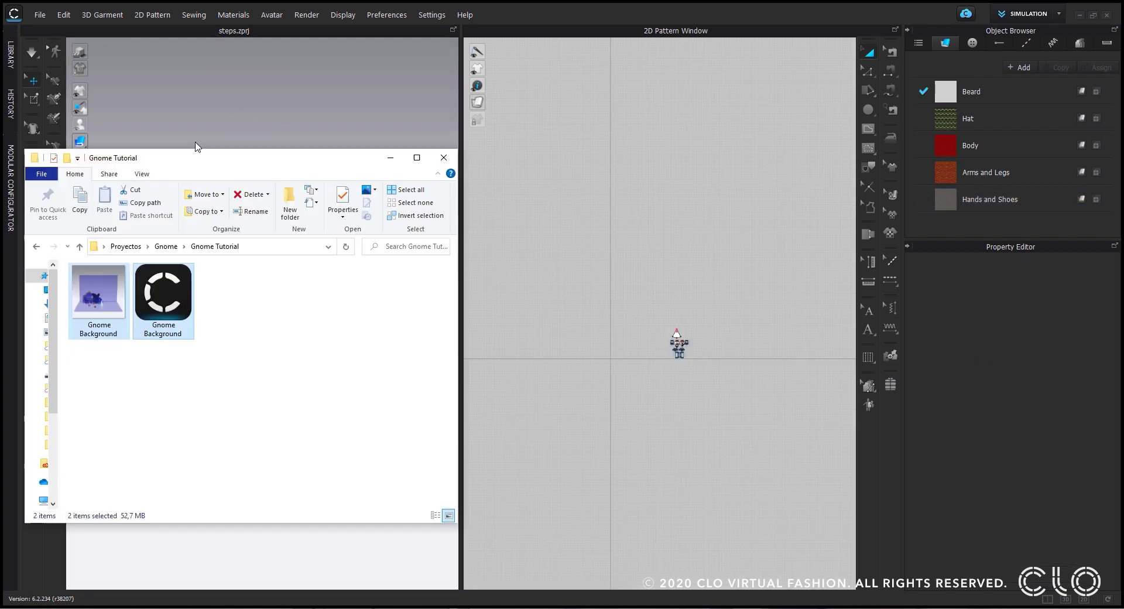
Step: Load the Gnome Background project from the Gnome Tutorial folder with load type Add, including the garment but not the custom view
{"action": "mouse_move", "coordinate": [261, 153]}
{"action": "left_mouse_down"}
{"action": "mouse_move", "coordinate": [391, 152]}
{"action": "mouse_move", "coordinate": [259, 152]}
{"action": "left_mouse_up"}
{"action": "left_click_drag", "start_coordinate": [158, 290], "coordinate": [609, 241]}
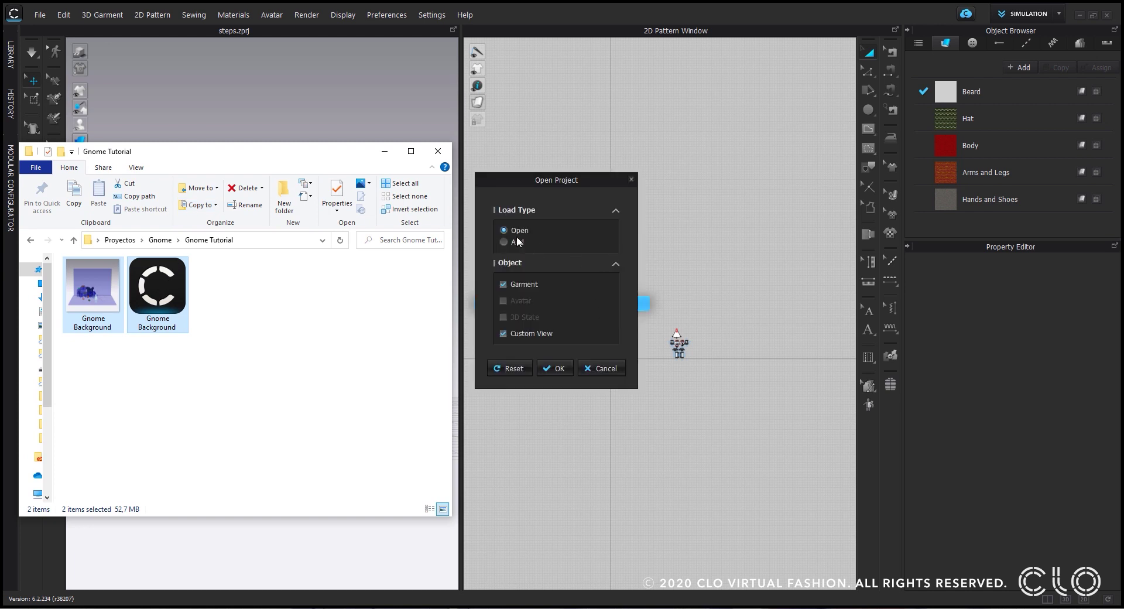
{"action": "left_click", "coordinate": [515, 242]}
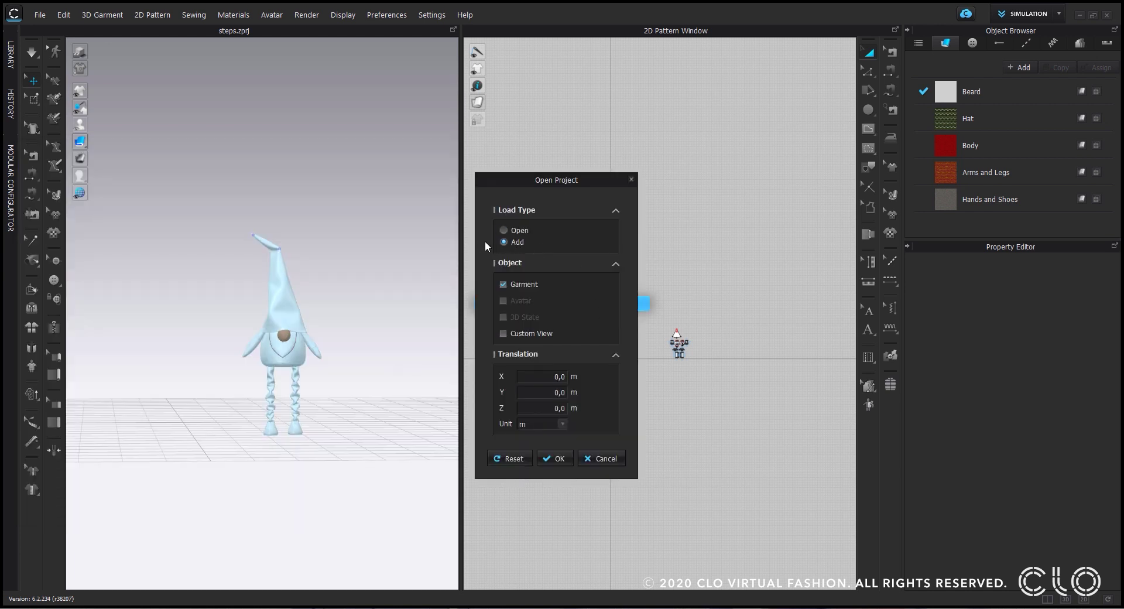
{"action": "left_click", "coordinate": [556, 457]}
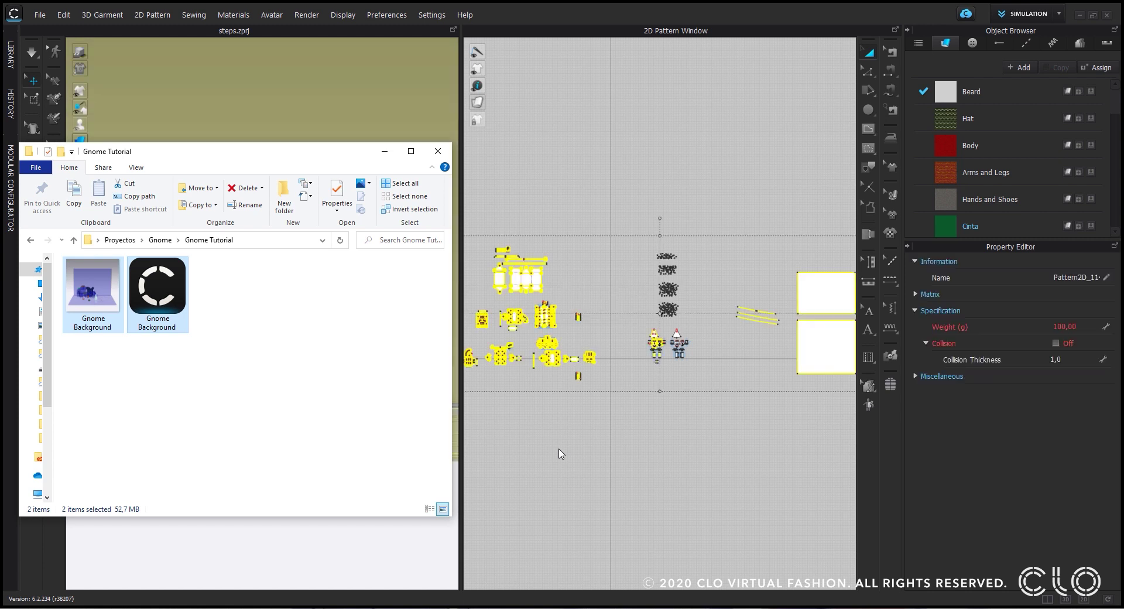
{"action": "left_click", "coordinate": [385, 151]}
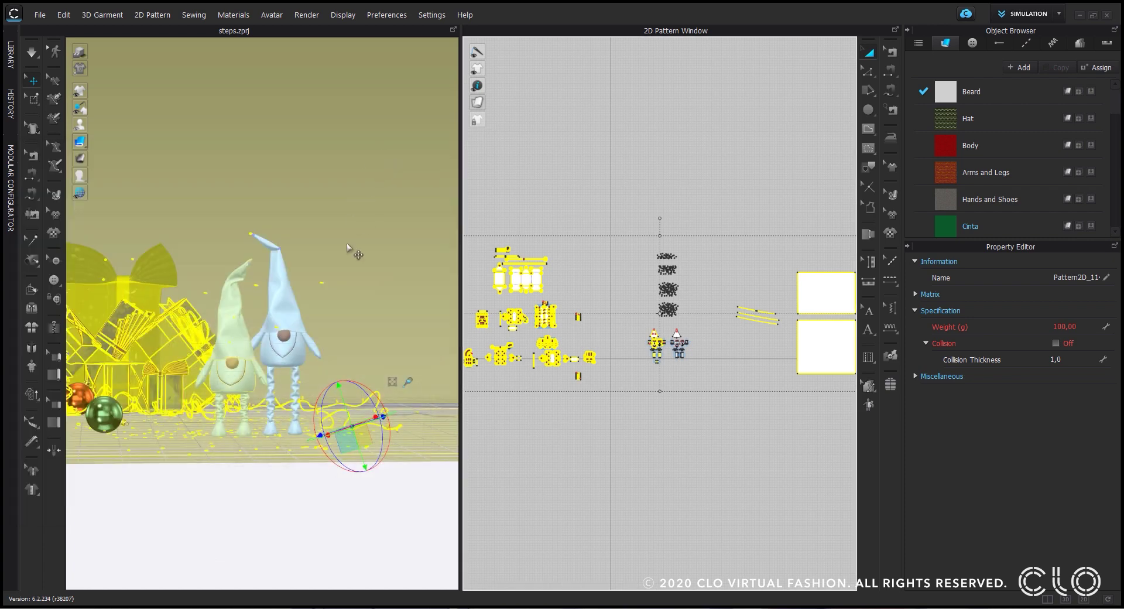
Step: Examine the added background scene around the two gnomes from several angles
{"action": "scroll", "coordinate": [269, 502], "scroll_direction": "down", "scroll_amount": 3}
{"action": "mouse_move", "coordinate": [353, 499]}
{"action": "right_mouse_down"}
{"action": "mouse_move", "coordinate": [344, 526]}
{"action": "mouse_move", "coordinate": [342, 500]}
{"action": "right_mouse_up"}
{"action": "scroll", "coordinate": [221, 421], "scroll_direction": "up", "scroll_amount": 3}
{"action": "right_click_drag", "start_coordinate": [223, 419], "coordinate": [211, 502]}
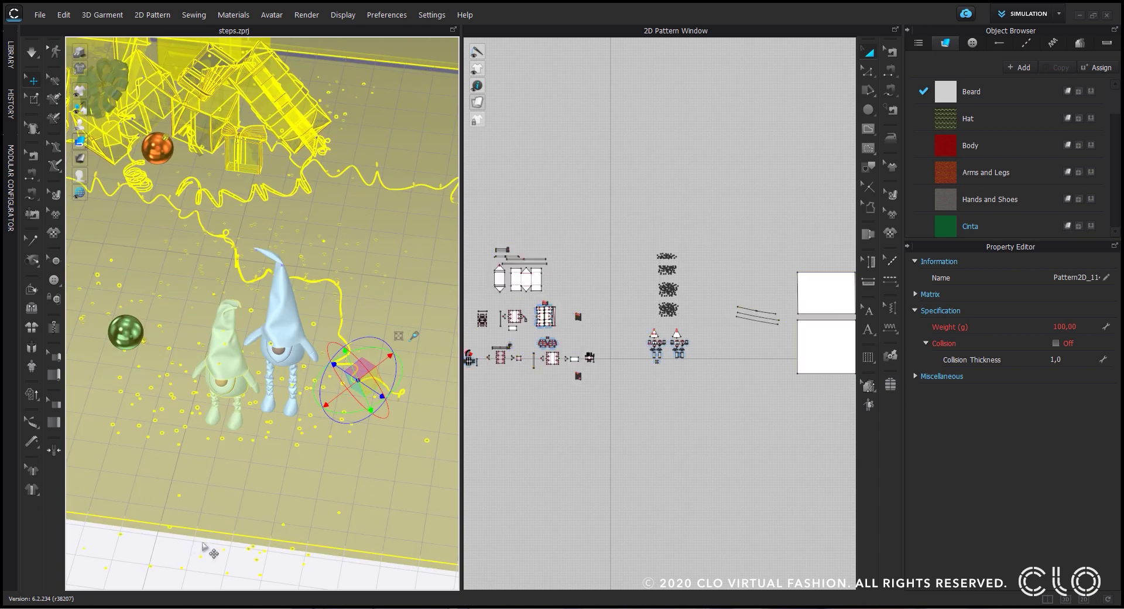
{"action": "left_click", "coordinate": [200, 551]}
{"action": "scroll", "coordinate": [271, 508], "scroll_direction": "down", "scroll_amount": 3}
{"action": "right_click_drag", "start_coordinate": [296, 500], "coordinate": [331, 524]}
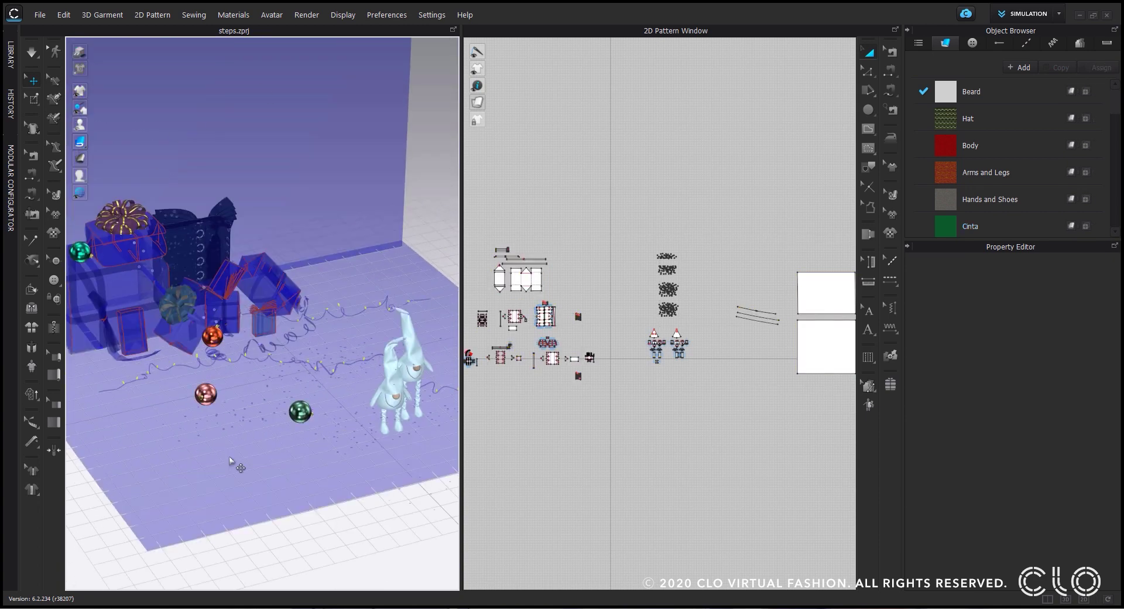
Step: Inspect the scene's large floor and back wall patterns individually and together, and clear the selection
{"action": "scroll", "coordinate": [231, 464], "scroll_direction": "down", "scroll_amount": 3}
{"action": "middle_click_drag", "start_coordinate": [819, 288], "coordinate": [785, 225]}
{"action": "left_click", "coordinate": [784, 225]}
{"action": "left_click", "coordinate": [797, 289]}
{"action": "right_click_drag", "start_coordinate": [302, 462], "coordinate": [328, 453]}
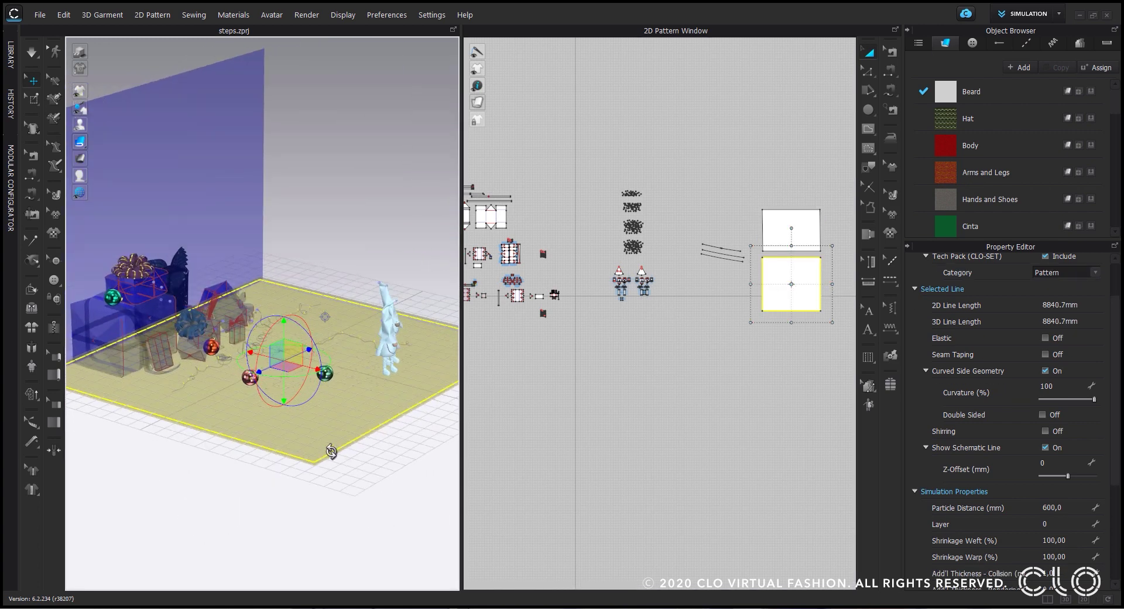
{"action": "right_click_drag", "start_coordinate": [253, 516], "coordinate": [234, 490]}
{"action": "middle_click_drag", "start_coordinate": [195, 438], "coordinate": [261, 458]}
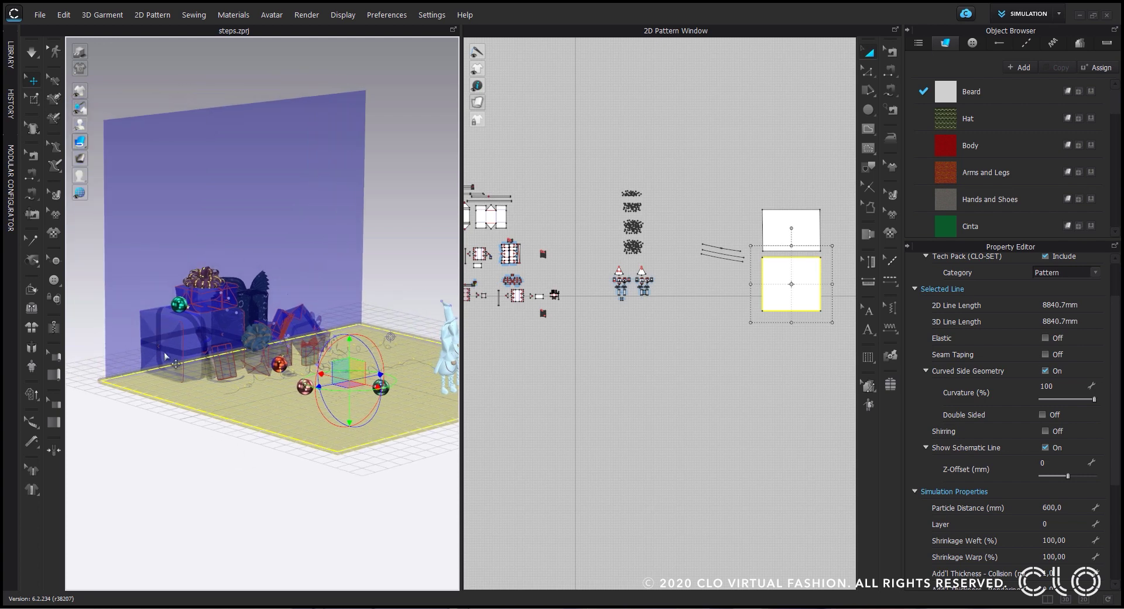
{"action": "left_click", "coordinate": [230, 217]}
{"action": "left_click", "coordinate": [312, 425]}
{"action": "left_click", "coordinate": [269, 241]}
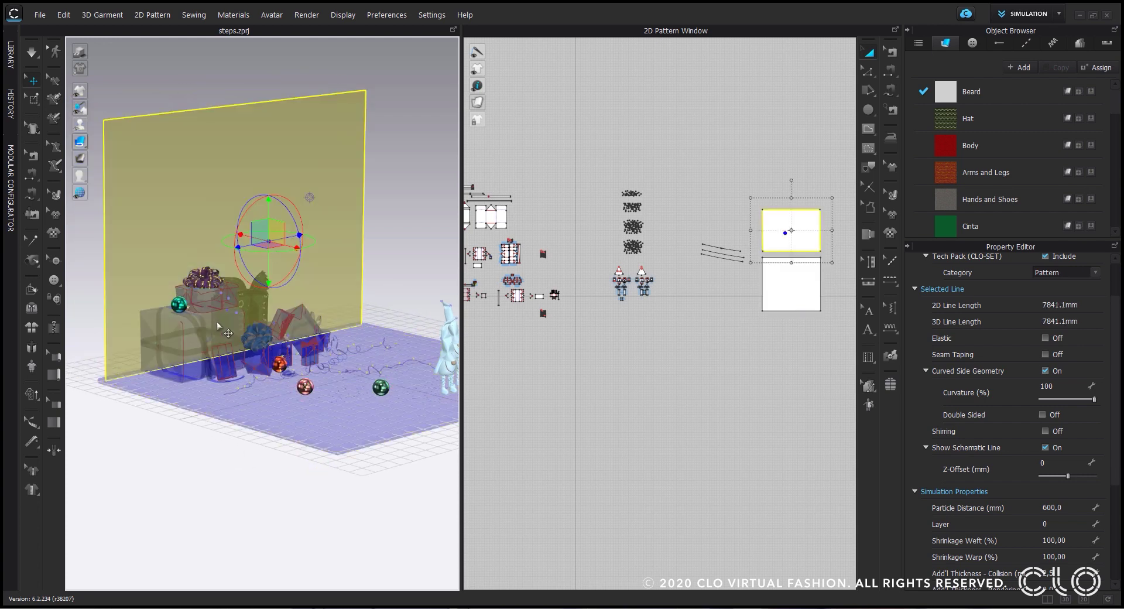
{"action": "scroll", "coordinate": [210, 246], "scroll_direction": "down", "scroll_amount": 1}
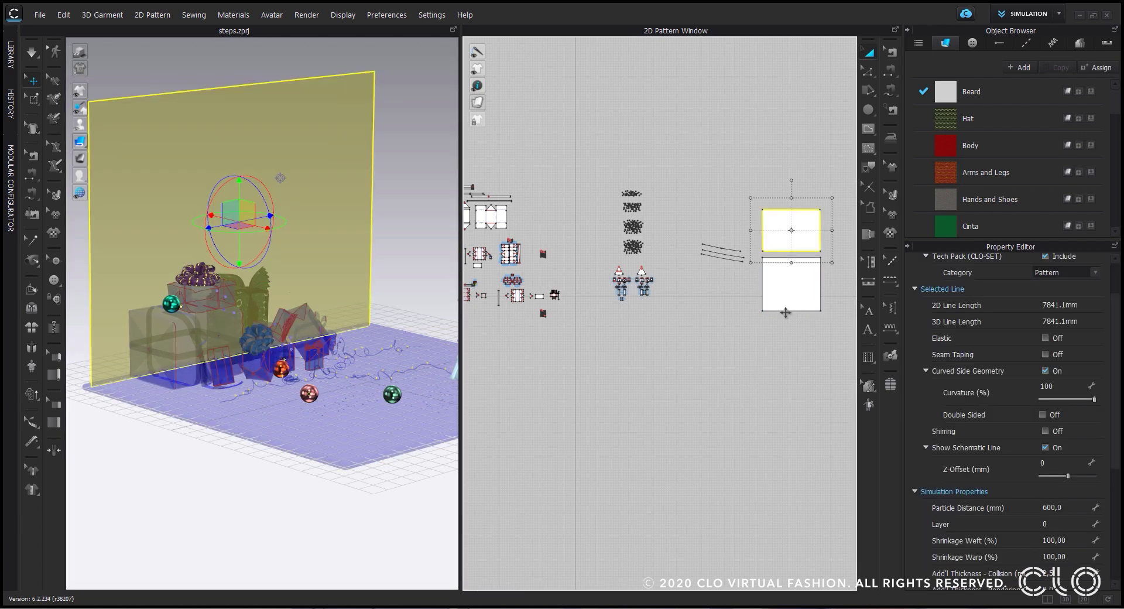
{"action": "left_click", "coordinate": [786, 310]}
{"action": "left_click", "coordinate": [393, 466]}
{"action": "scroll", "coordinate": [377, 477], "scroll_direction": "down", "scroll_amount": 3}
{"action": "right_click_drag", "start_coordinate": [375, 478], "coordinate": [448, 477]}
{"action": "left_click", "coordinate": [780, 240]}
{"action": "left_click", "coordinate": [780, 309], "text": "shift"}
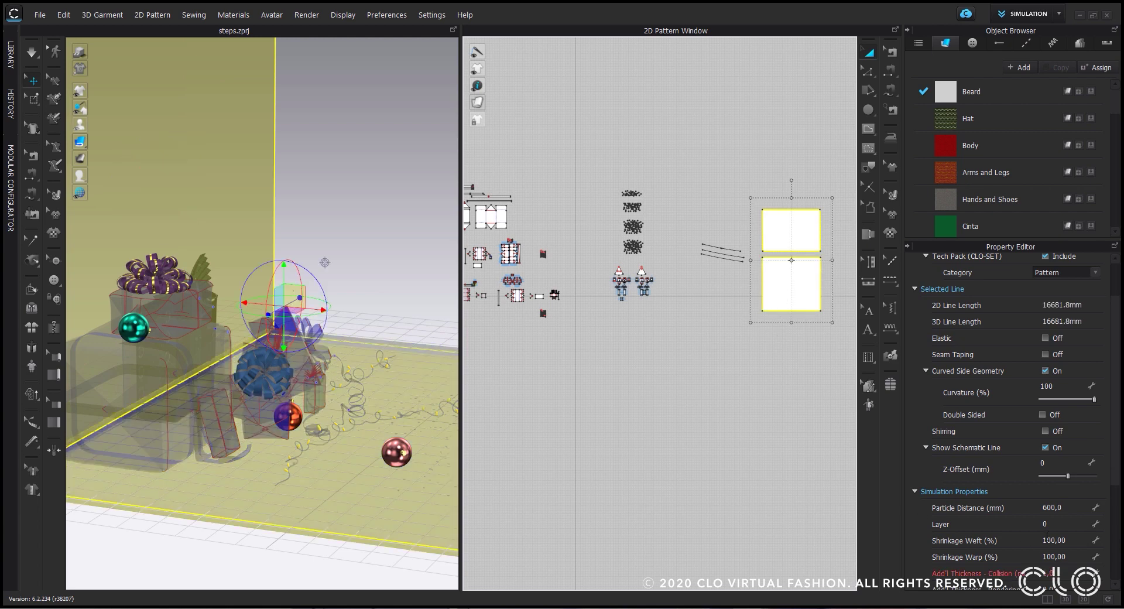
{"action": "left_click", "coordinate": [713, 493]}
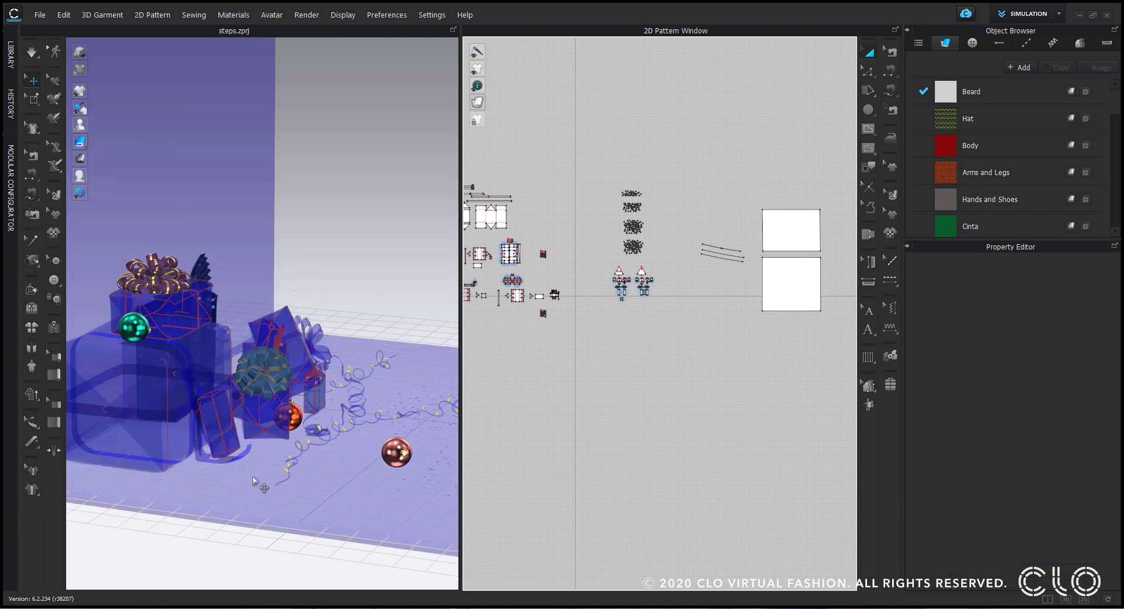
Step: Examine how the gift boxes, ornaments, string lights and both gnomes are arranged in the scene
{"action": "scroll", "coordinate": [279, 485], "scroll_direction": "up", "scroll_amount": 3}
{"action": "right_click_drag", "start_coordinate": [413, 453], "coordinate": [316, 481]}
{"action": "middle_click_drag", "start_coordinate": [203, 384], "coordinate": [83, 407]}
{"action": "scroll", "coordinate": [290, 473], "scroll_direction": "down", "scroll_amount": 3}
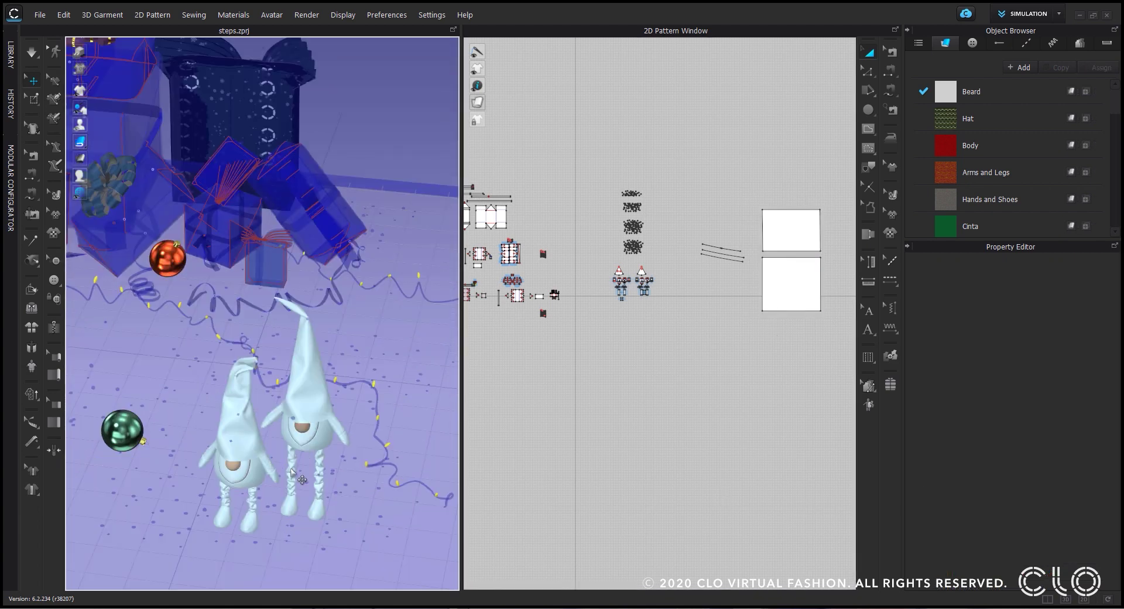
{"action": "right_click_drag", "start_coordinate": [358, 480], "coordinate": [407, 451]}
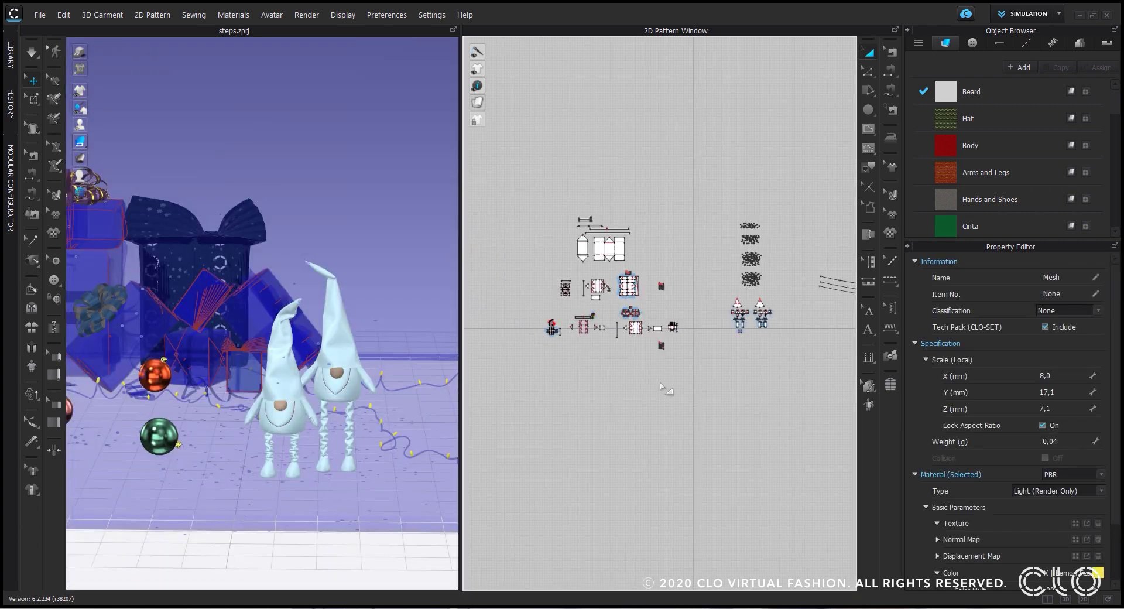
{"action": "middle_click_drag", "start_coordinate": [660, 383], "coordinate": [636, 394]}
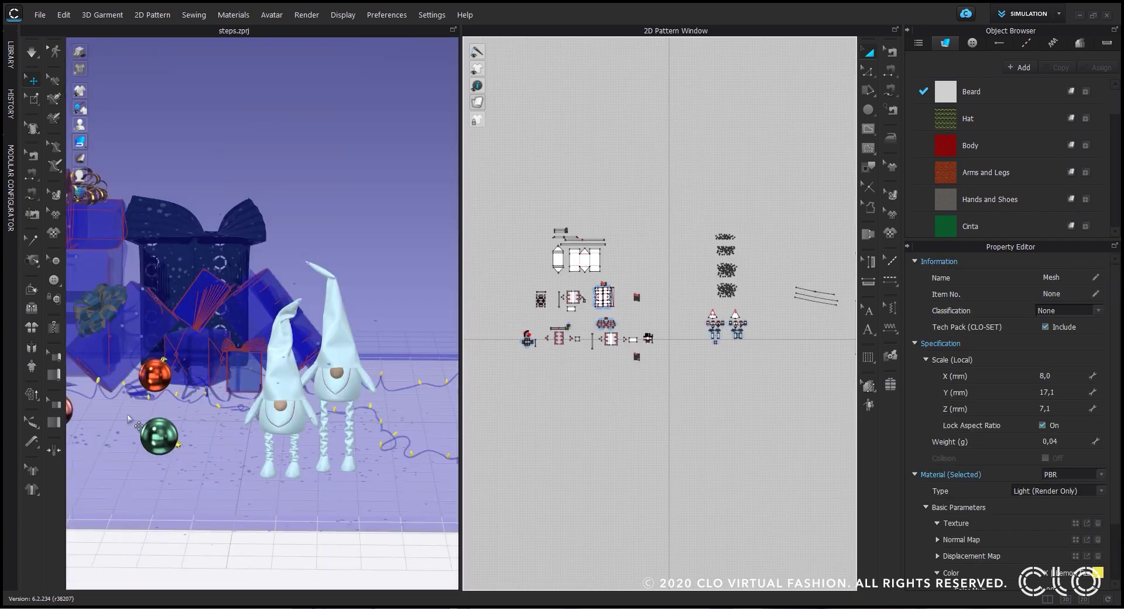
{"action": "scroll", "coordinate": [244, 509], "scroll_direction": "up", "scroll_amount": 3}
{"action": "right_click_drag", "start_coordinate": [246, 484], "coordinate": [246, 477]}
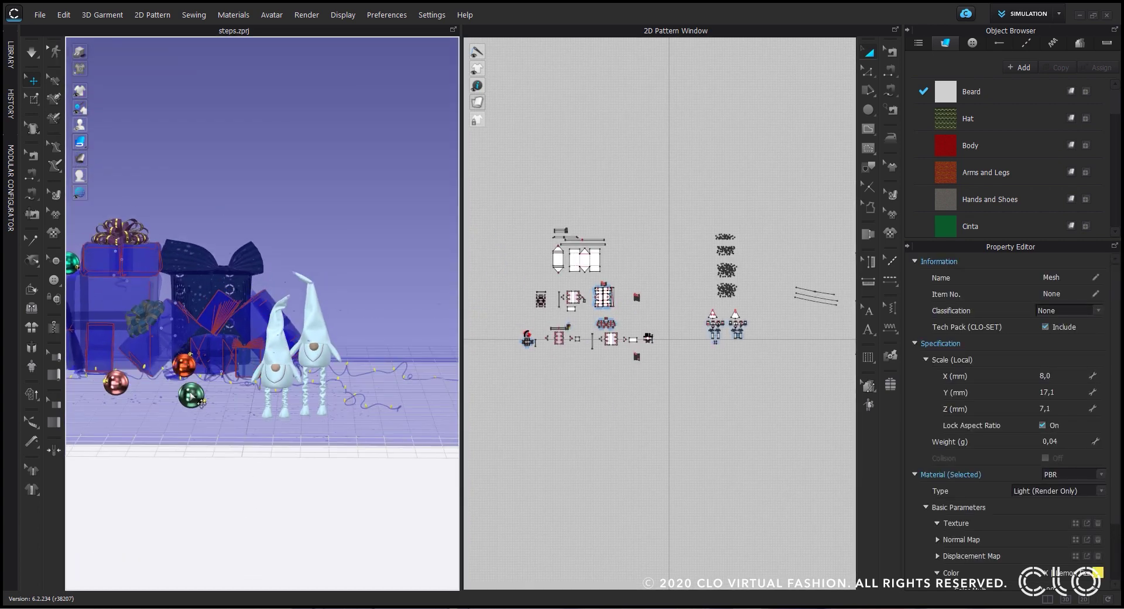
{"action": "scroll", "coordinate": [275, 345], "scroll_direction": "up", "scroll_amount": 3}
{"action": "middle_click_drag", "start_coordinate": [291, 325], "coordinate": [305, 377]}
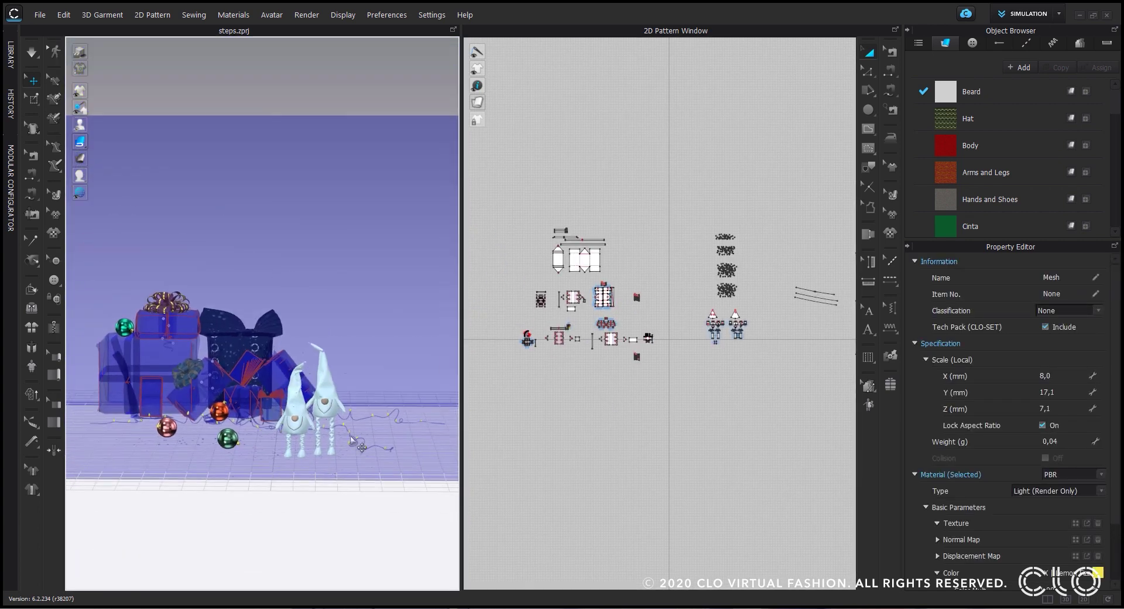
{"action": "scroll", "coordinate": [323, 517], "scroll_direction": "down", "scroll_amount": 2}
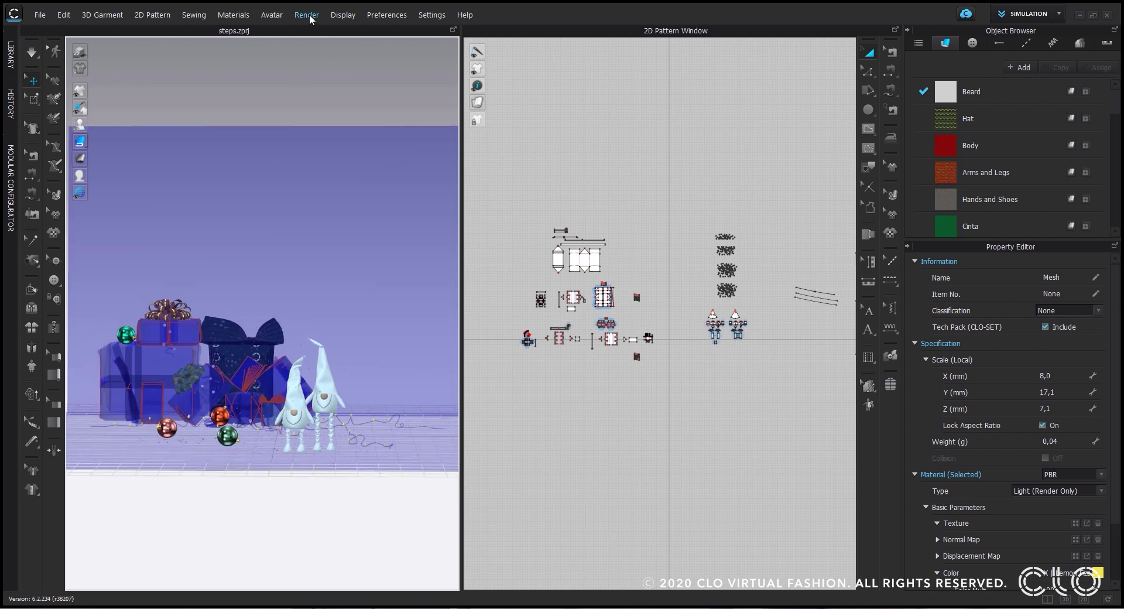
Step: Start a render of the scene from the Custom_View_3 camera view
{"action": "left_click", "coordinate": [307, 14]}
{"action": "left_click", "coordinate": [328, 28]}
{"action": "left_click", "coordinate": [870, 56]}
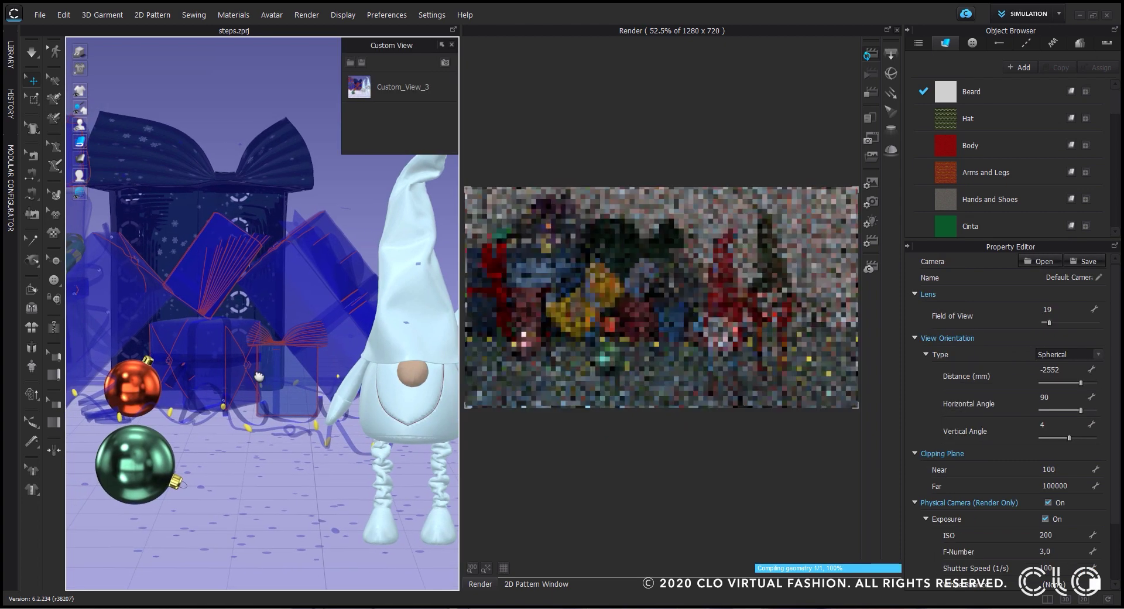
Step: Open the render light properties and raise the Dome Light intensity to 0.40
{"action": "left_click", "coordinate": [872, 223]}
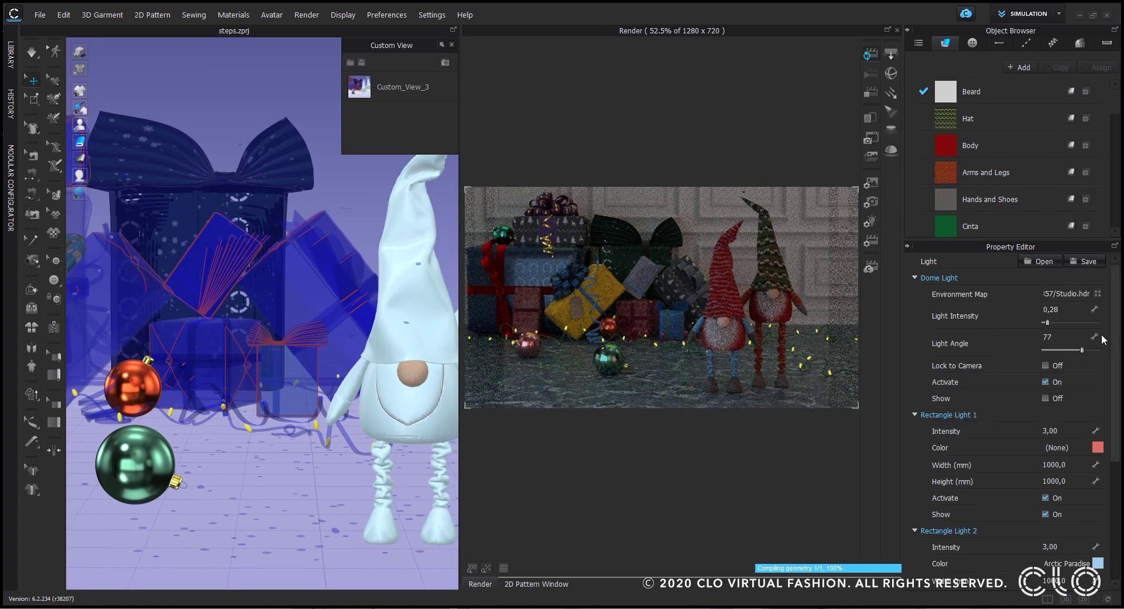
{"action": "left_click", "coordinate": [1050, 322]}
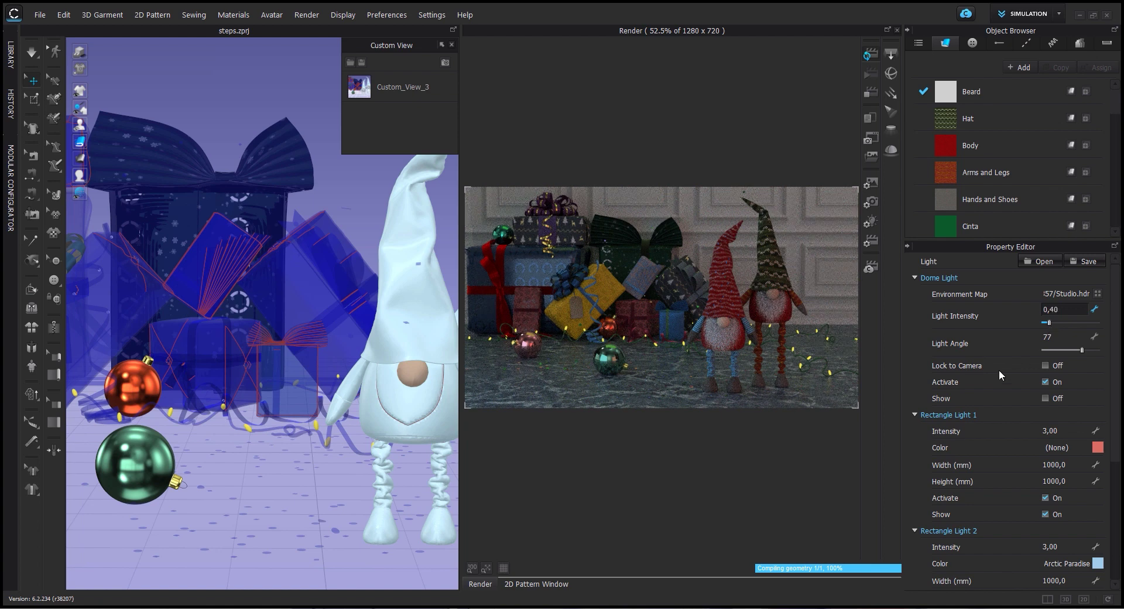